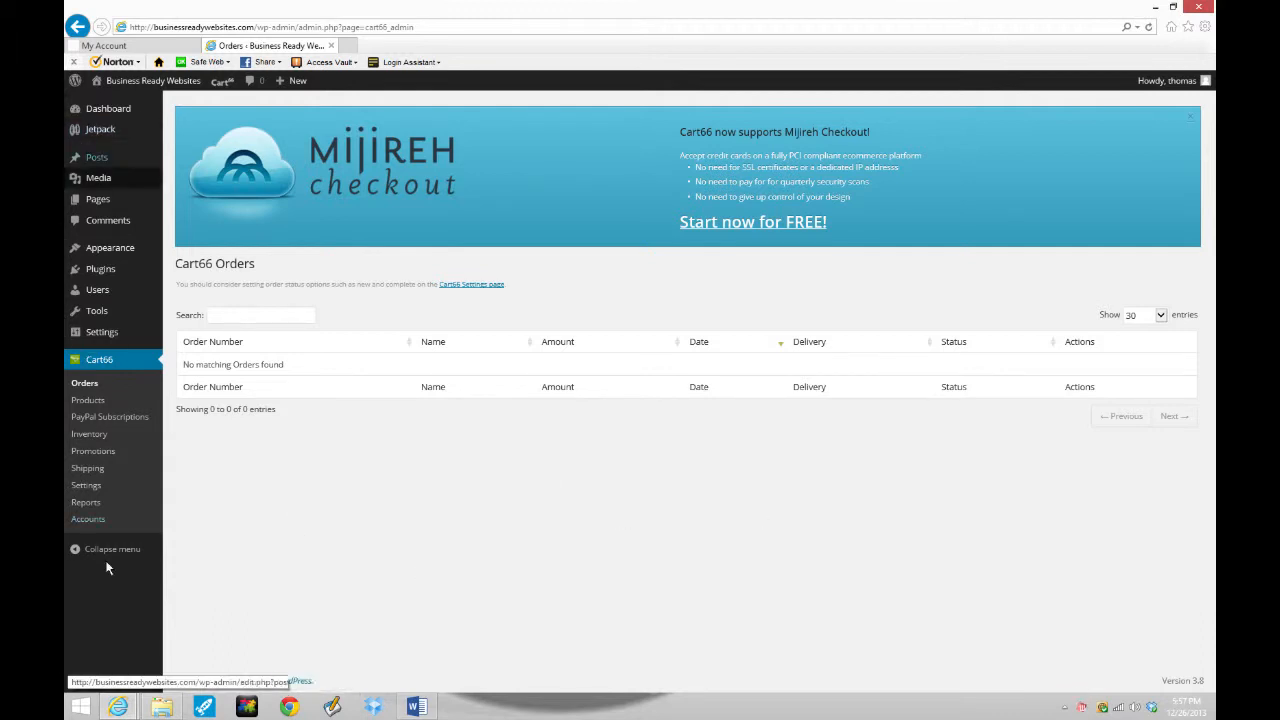
# - Open Cart66's Settings page from the WordPress sidebar
pyautogui.click(92, 358)
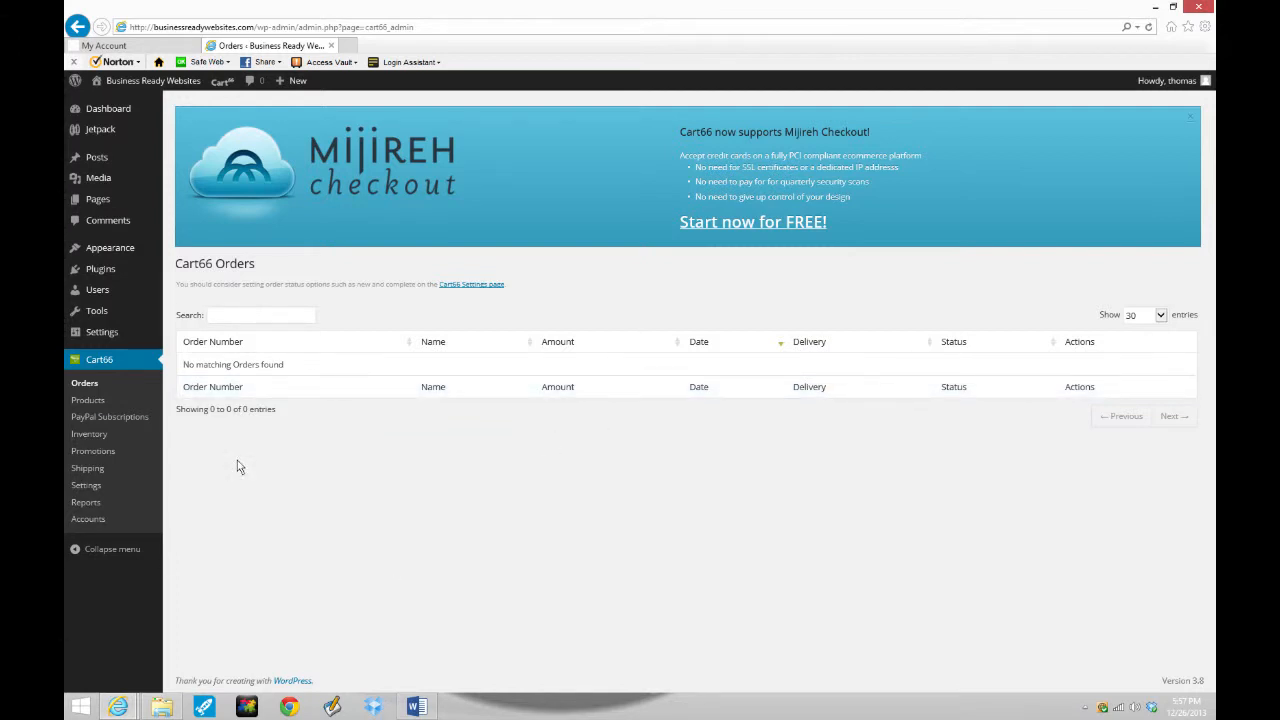
pyautogui.click(88, 485)
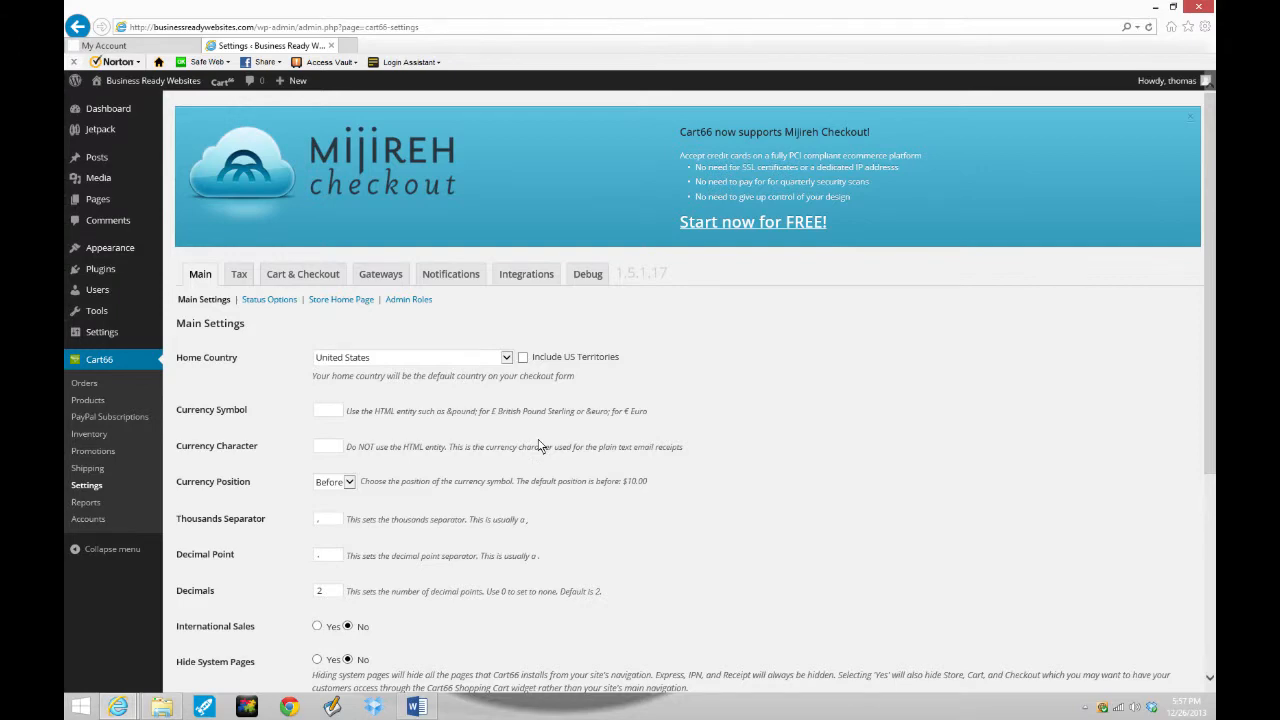
# - Set the Thousands Separator to a comma and switch to the Tax settings
pyautogui.scroll(-3, 538, 446)
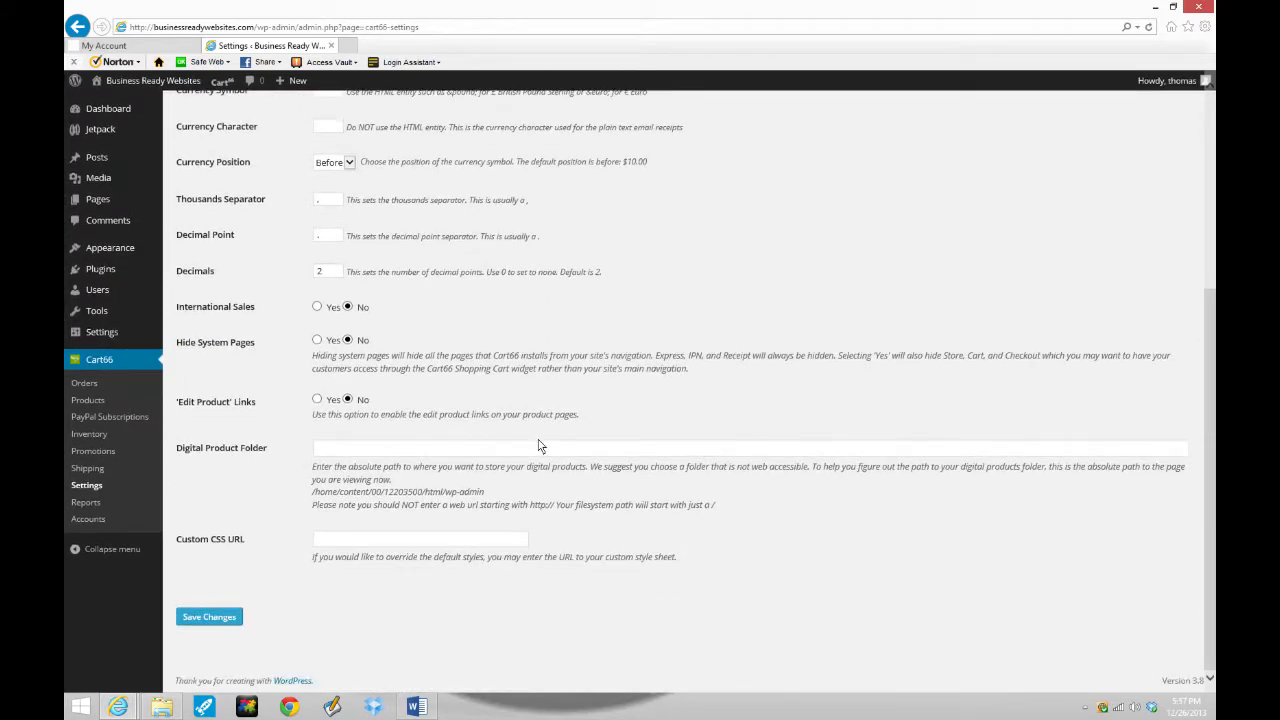
pyautogui.scroll(3, 538, 446)
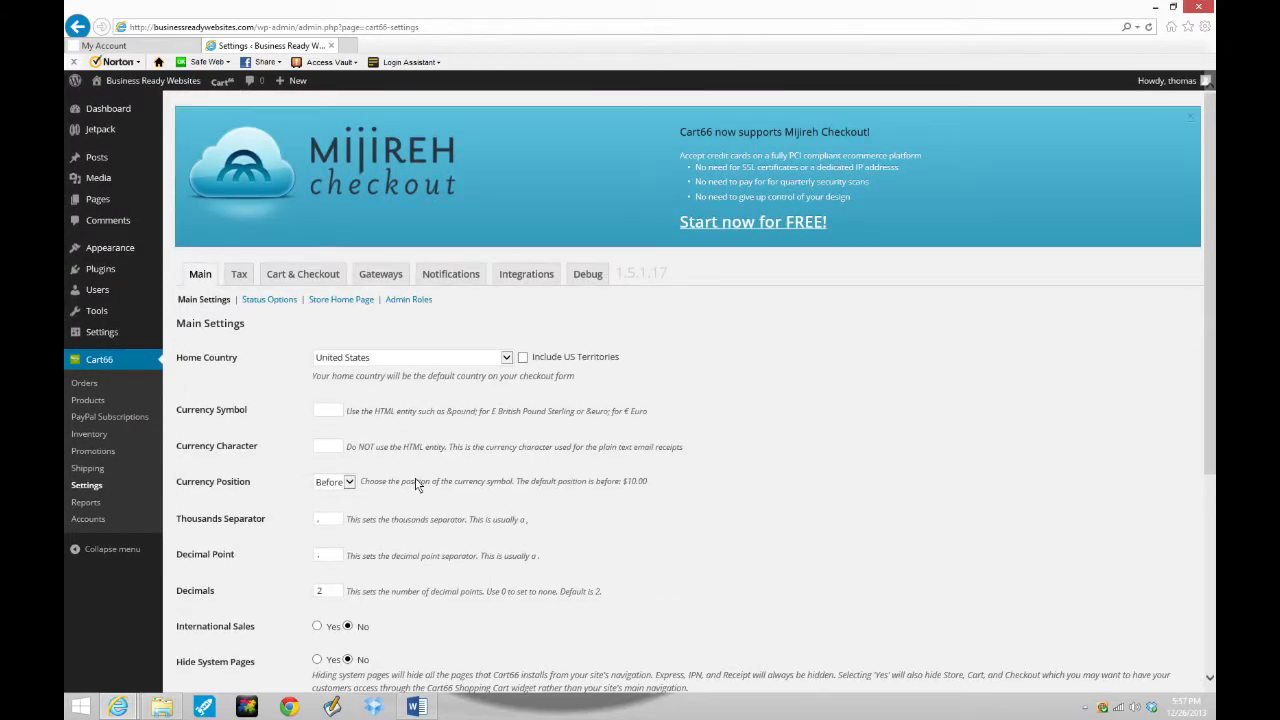
pyautogui.scroll(-3, 418, 485)
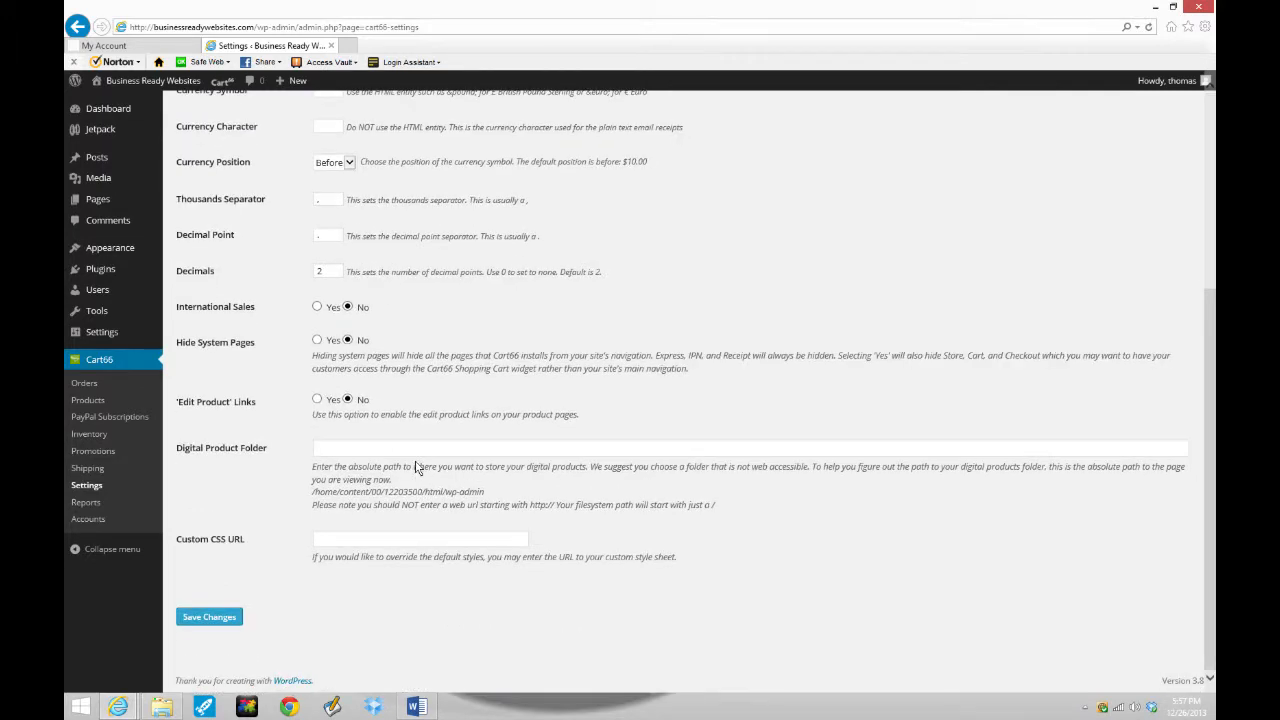
pyautogui.scroll(3, 418, 470)
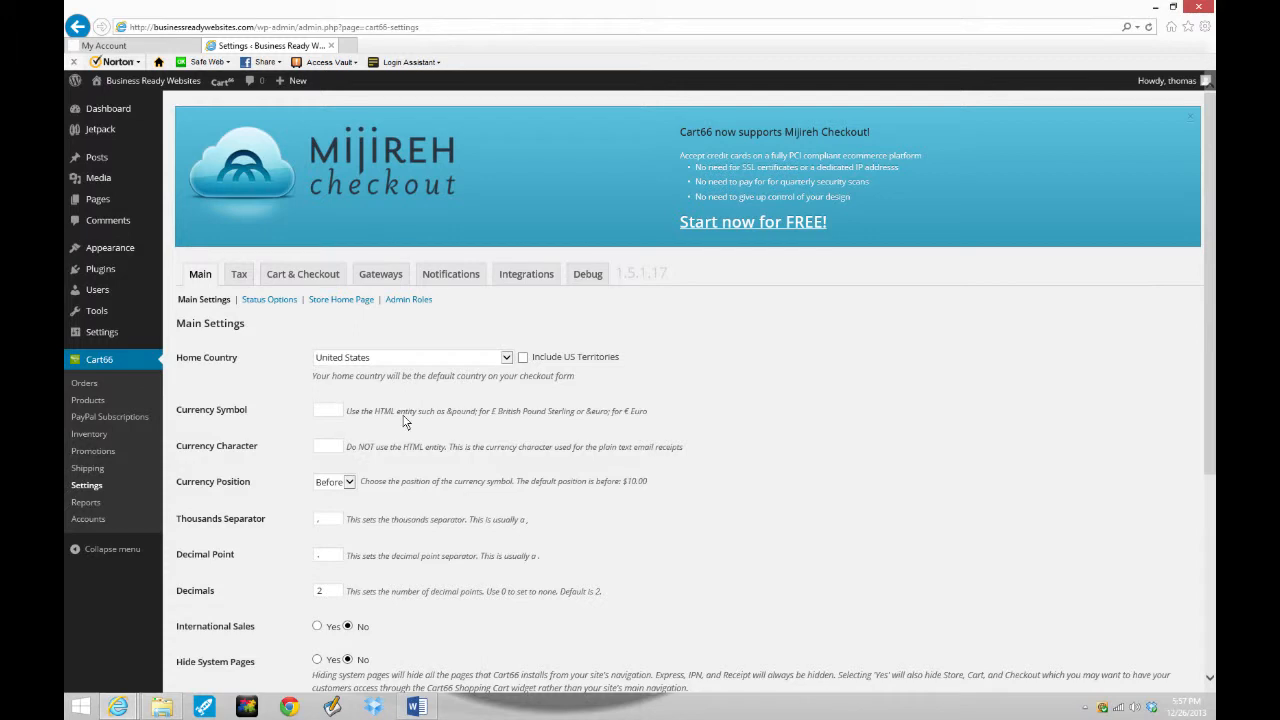
pyautogui.click(323, 520)
pyautogui.write(',')
pyautogui.click(372, 541)
pyautogui.click(238, 280)
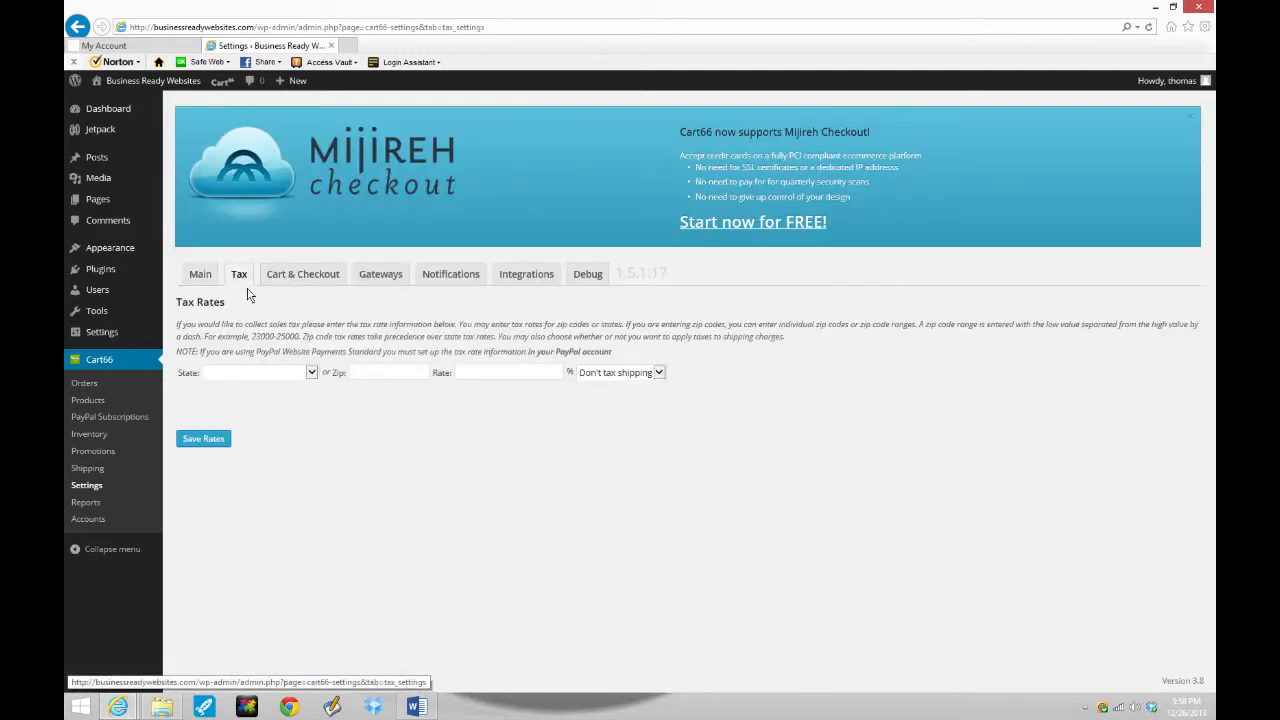
# - Fill the tax rate form with Kansas, zip 66049, rate 6.5 and Don't tax shipping
pyautogui.click(311, 373)
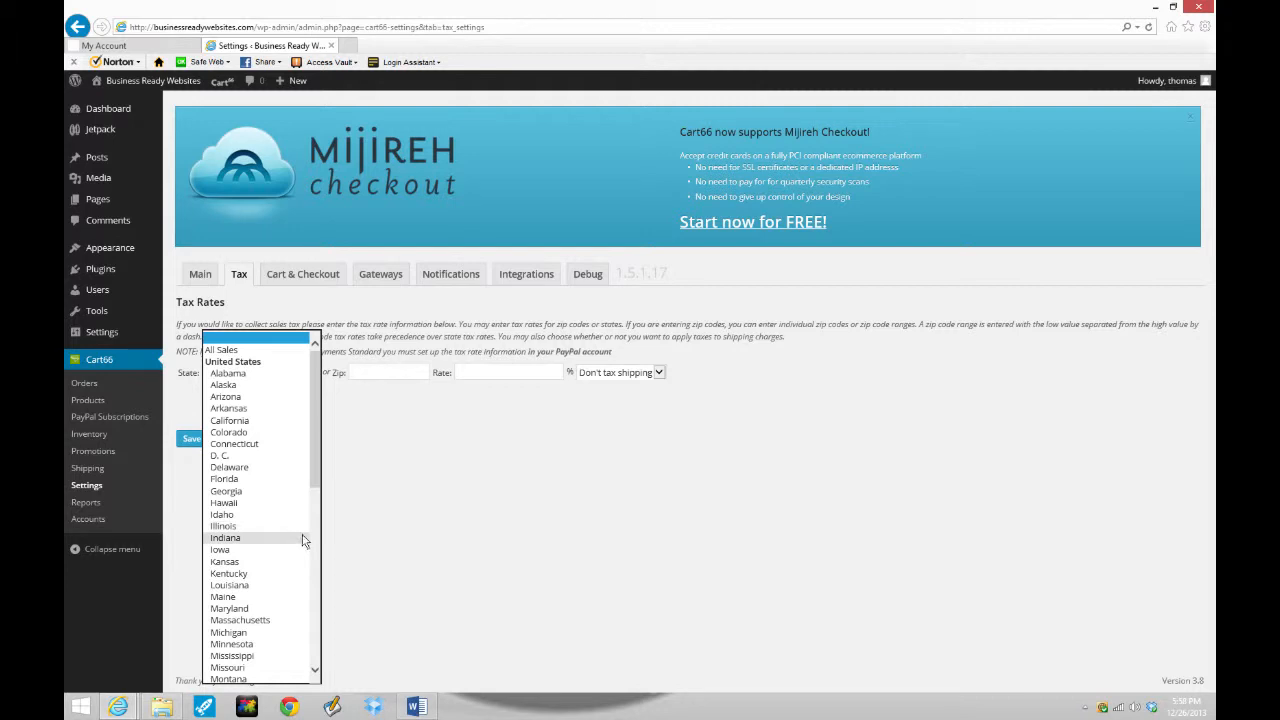
pyautogui.click(240, 563)
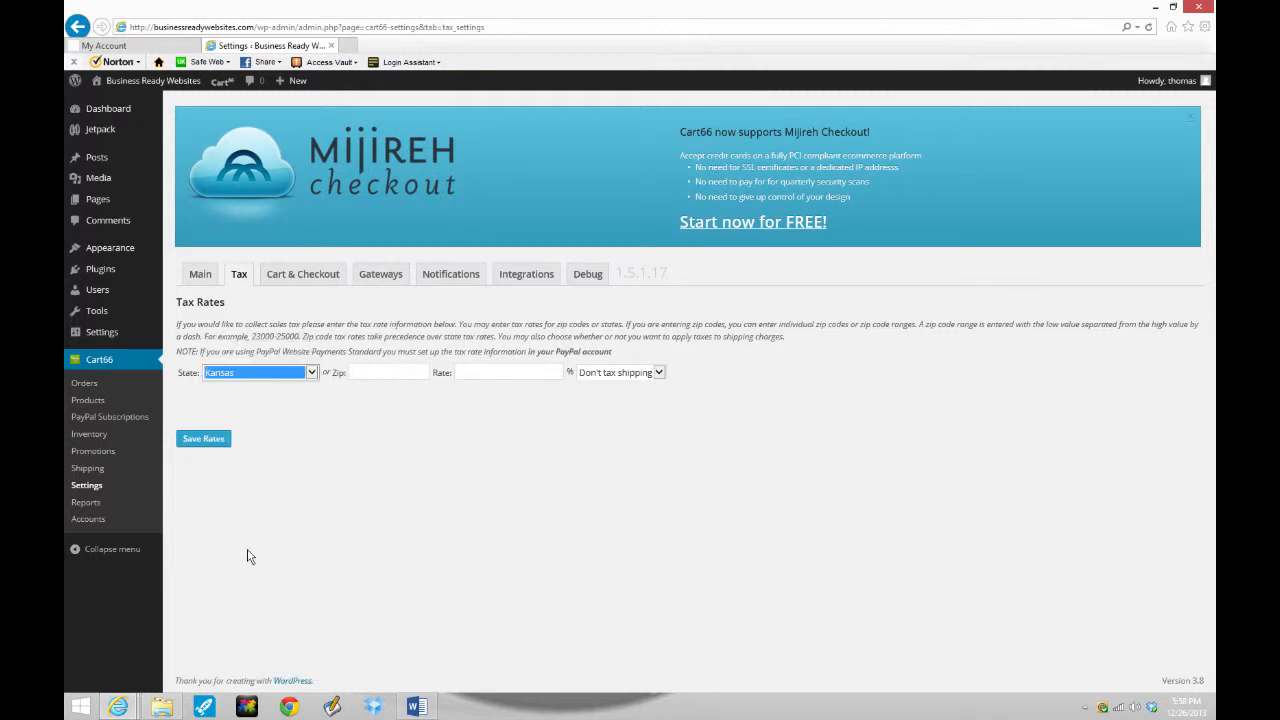
pyautogui.click(370, 375)
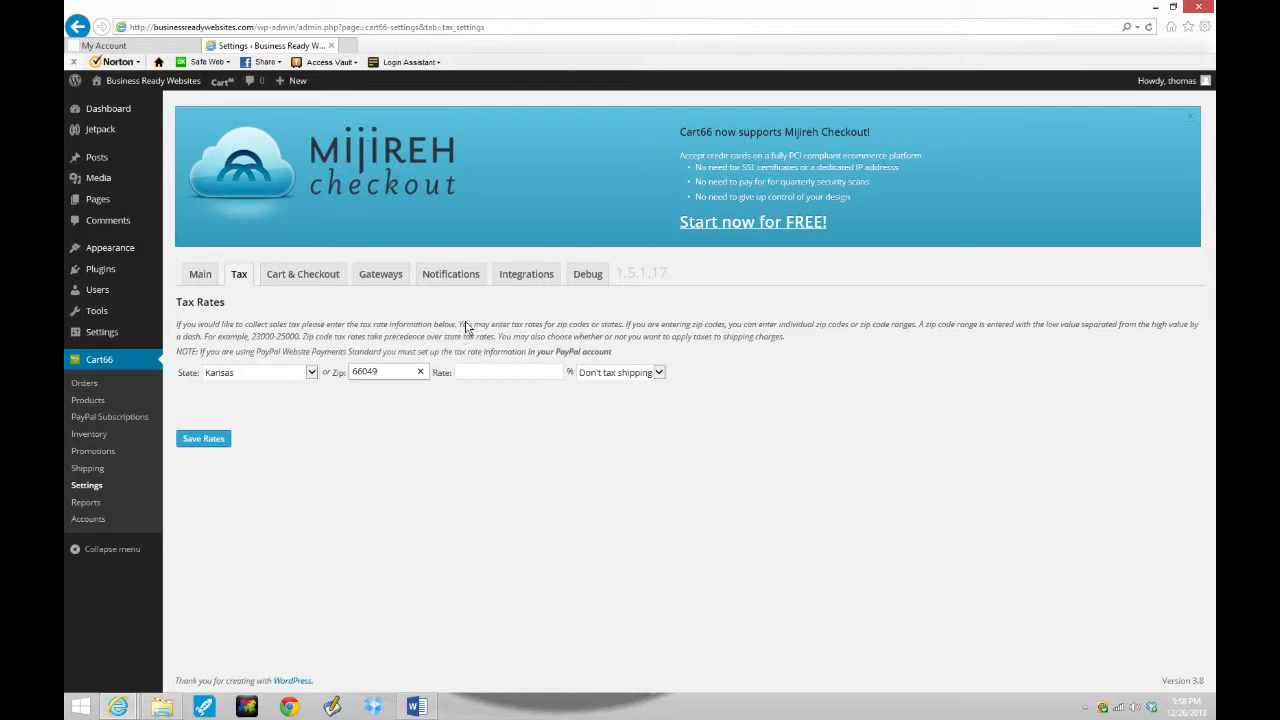
pyautogui.click(521, 370)
pyautogui.write('6.5')
pyautogui.click(540, 412)
pyautogui.click(658, 373)
pyautogui.click(621, 411)
pyautogui.click(586, 421)
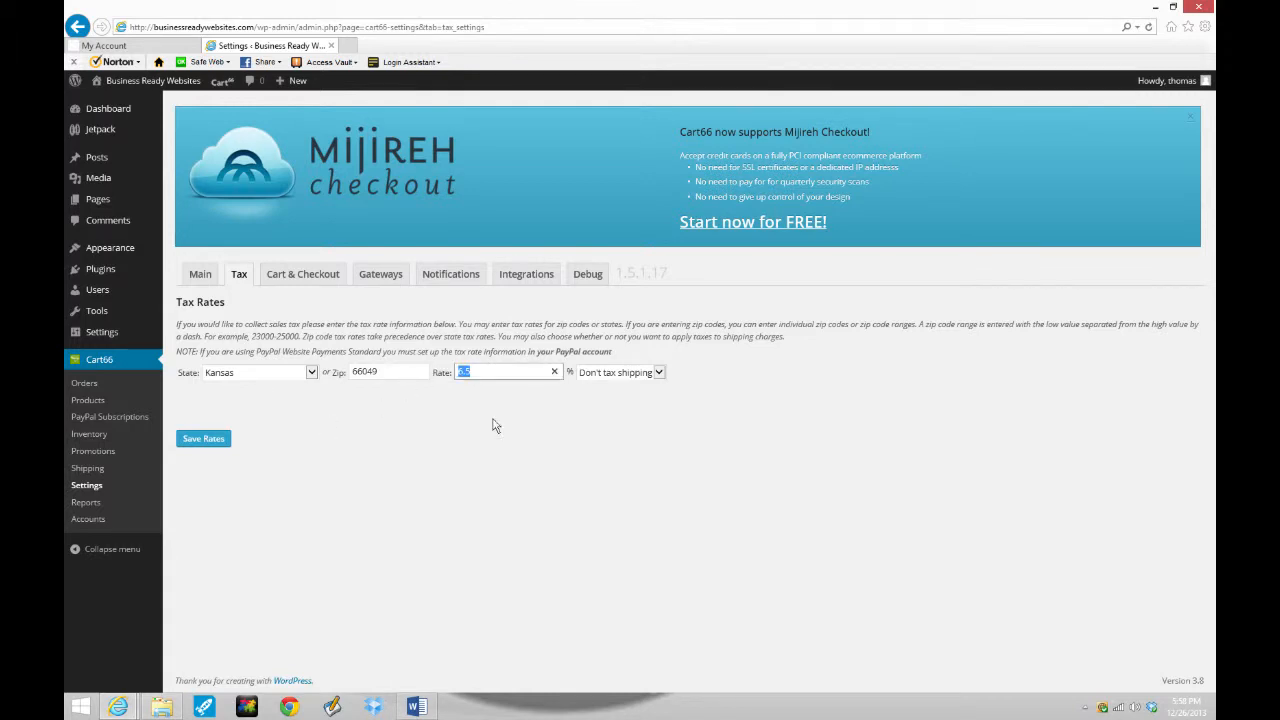
# - Double-check the 6.5 rate value and save the tax rate
pyautogui.click(478, 376)
pyautogui.doubleClick(478, 376)
pyautogui.click(496, 407)
pyautogui.moveTo(495, 377); pyautogui.dragTo(456, 372)
pyautogui.click(470, 399)
pyautogui.click(203, 439)
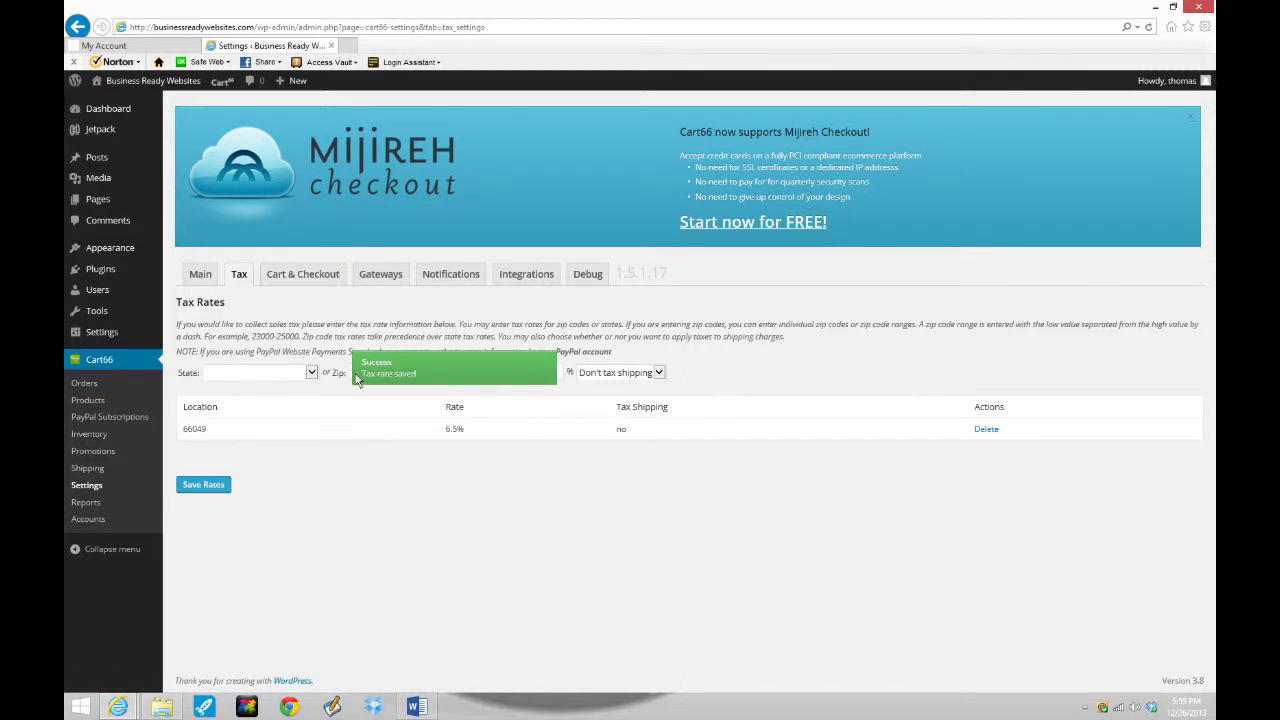
# - Look over the Cart & Checkout settings, then go on to Gateway Settings
pyautogui.click(300, 281)
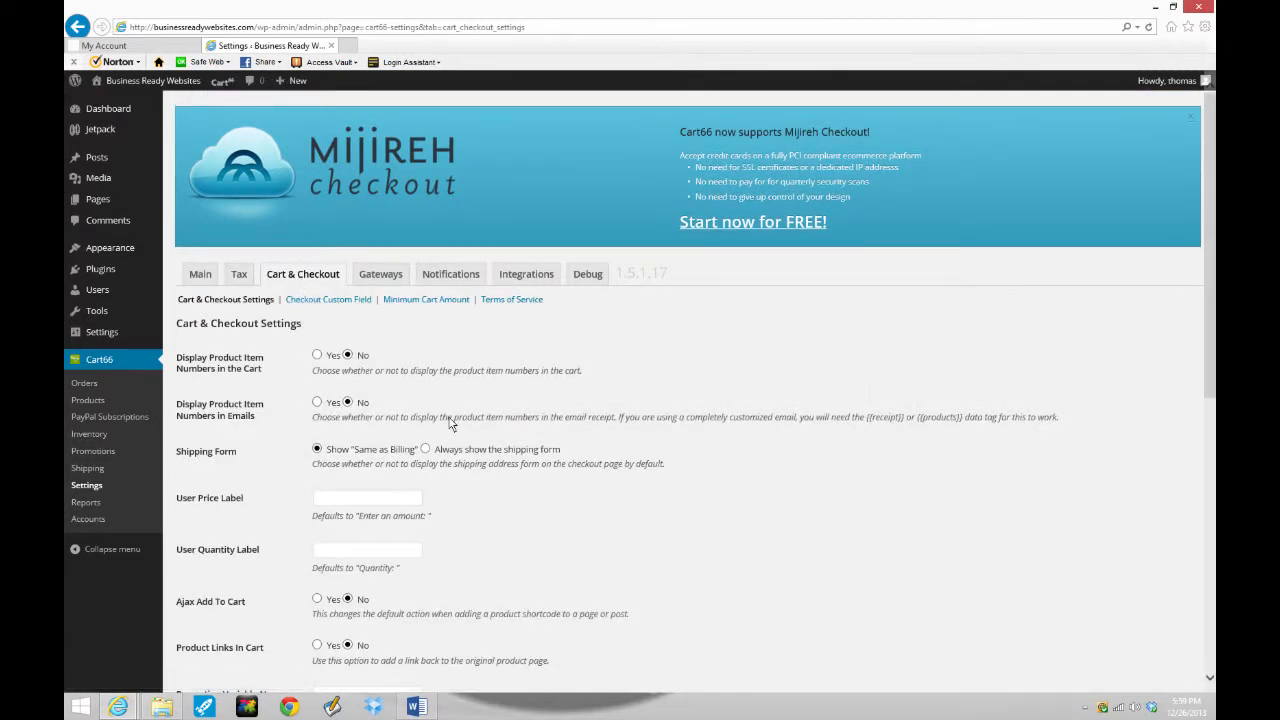
pyautogui.scroll(-5, 450, 417)
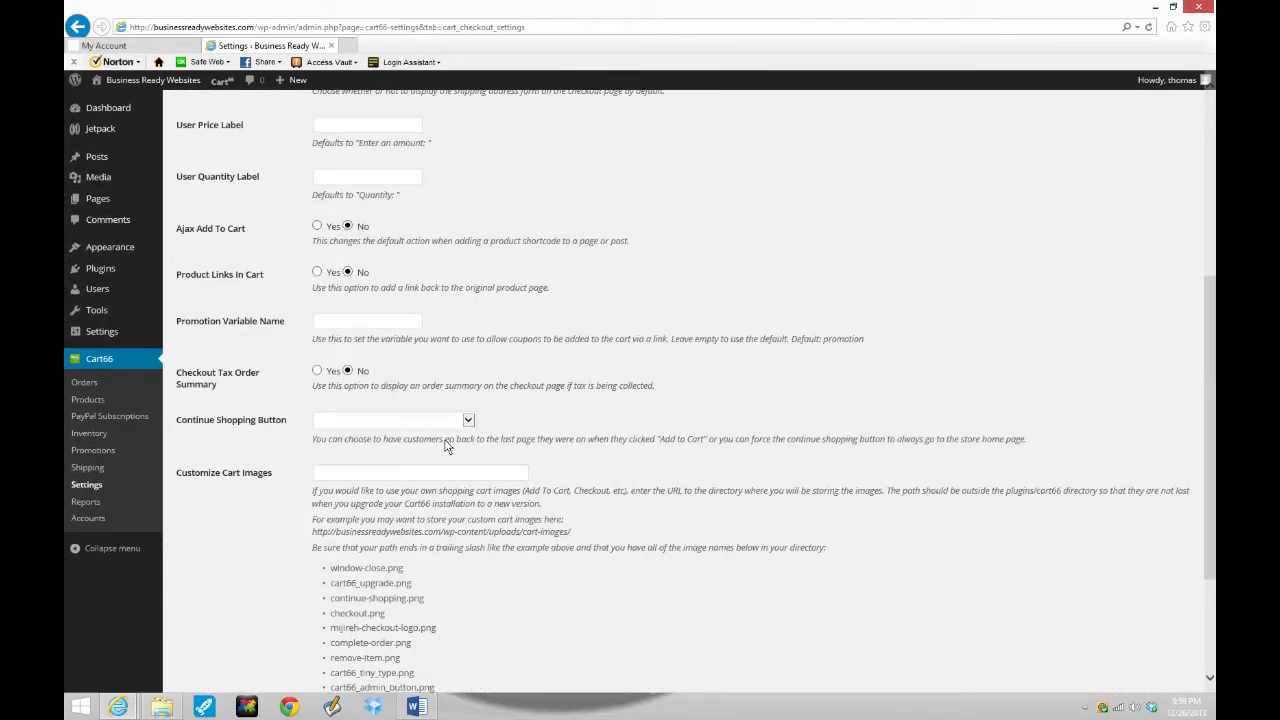
pyautogui.scroll(4, 447, 447)
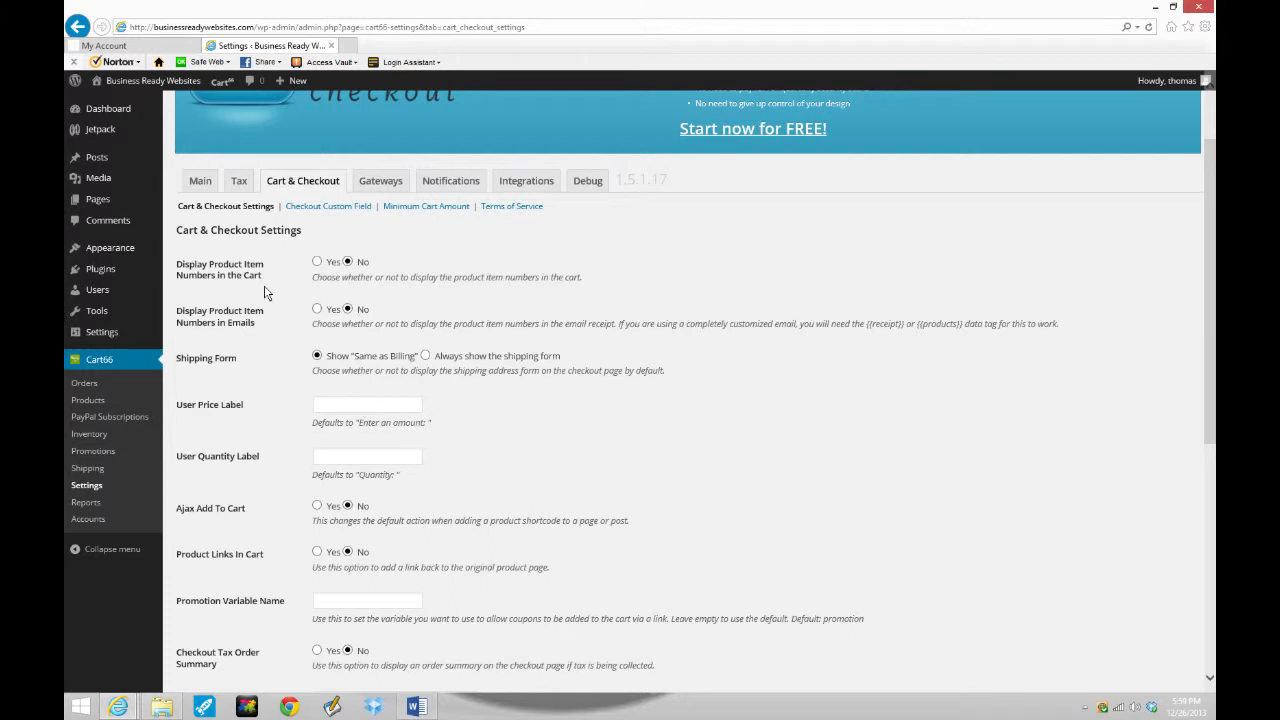
pyautogui.click(378, 182)
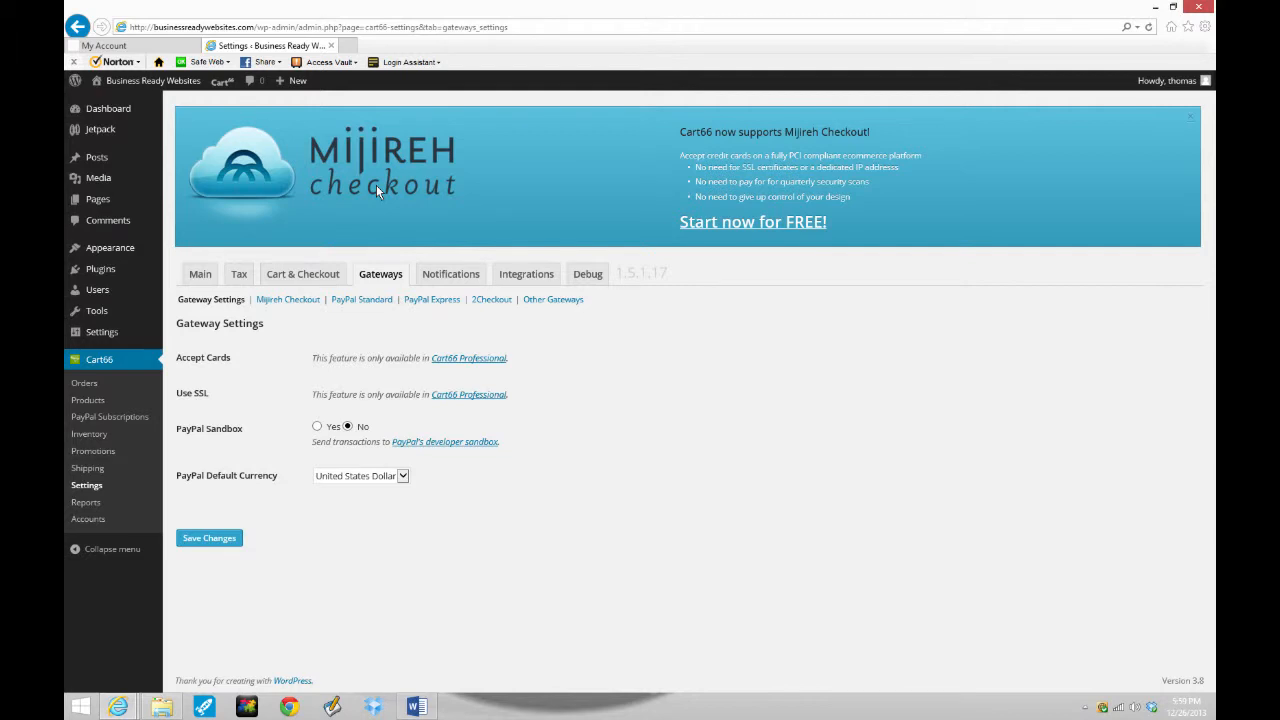
pyautogui.click(357, 300)
pyautogui.click(382, 377)
pyautogui.press('Tab')
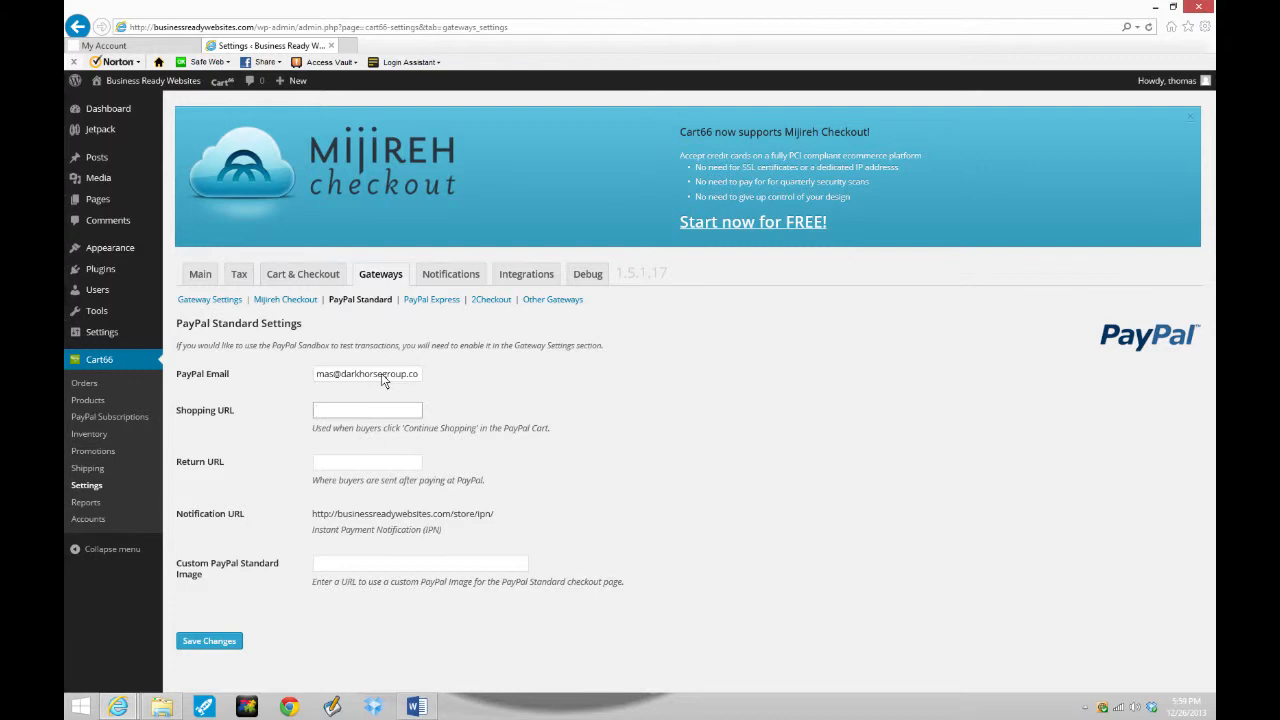
pyautogui.write('http://busine')
pyautogui.write('ss')
pyautogui.write('readywebsites')
pyautogui.write('.com/')
pyautogui.write('store')
pyautogui.press('Tab')
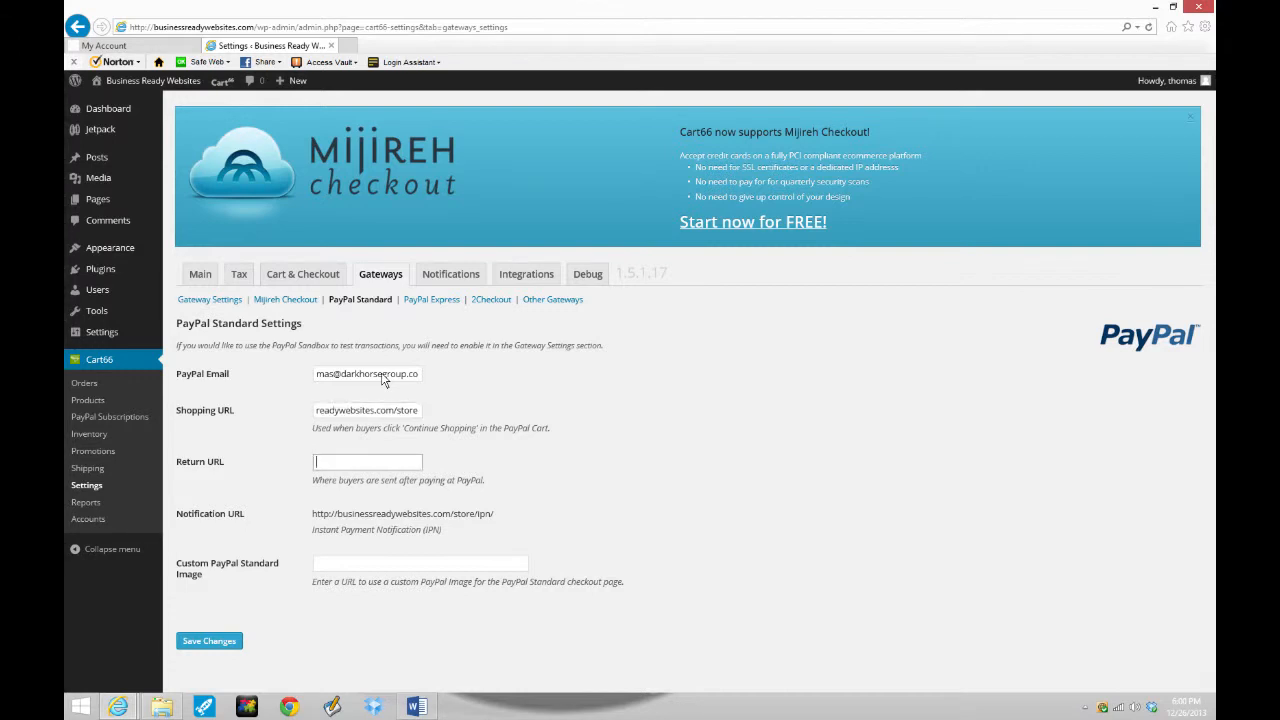
pyautogui.hotkey('shift', 'Tab')
pyautogui.click(388, 463)
pyautogui.hotkey('ctrl', 'v')
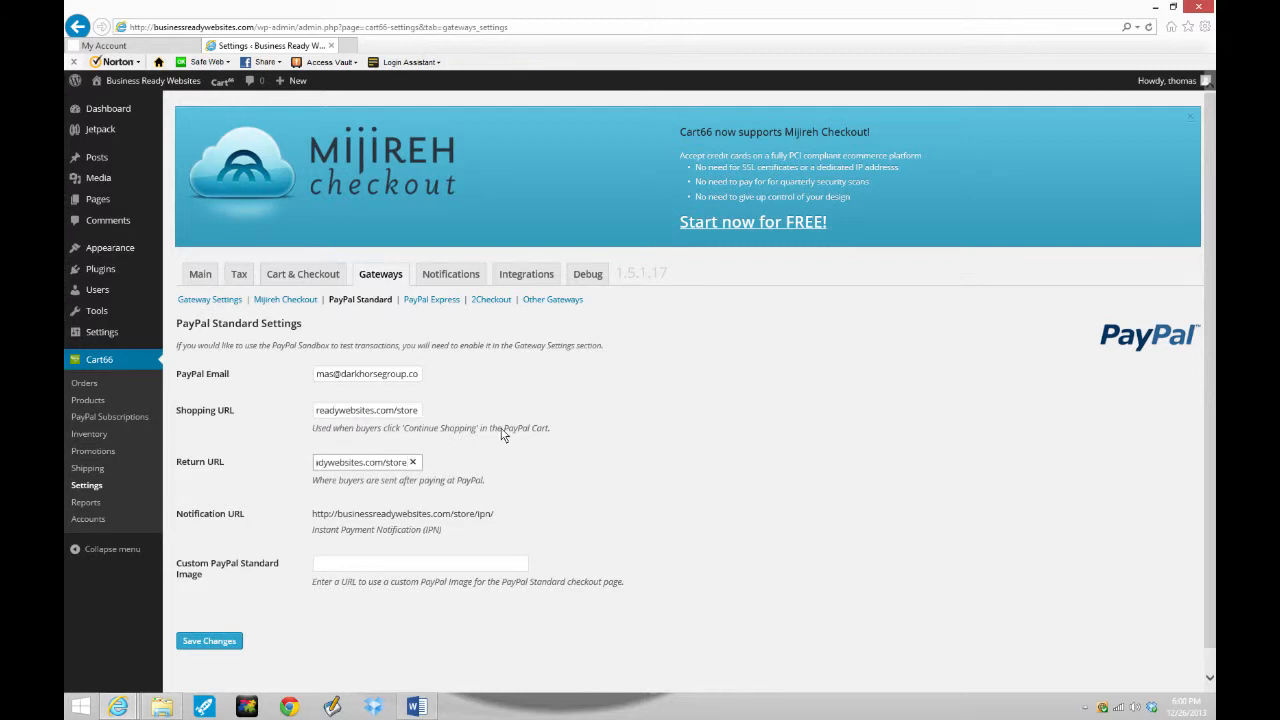
pyautogui.click(481, 449)
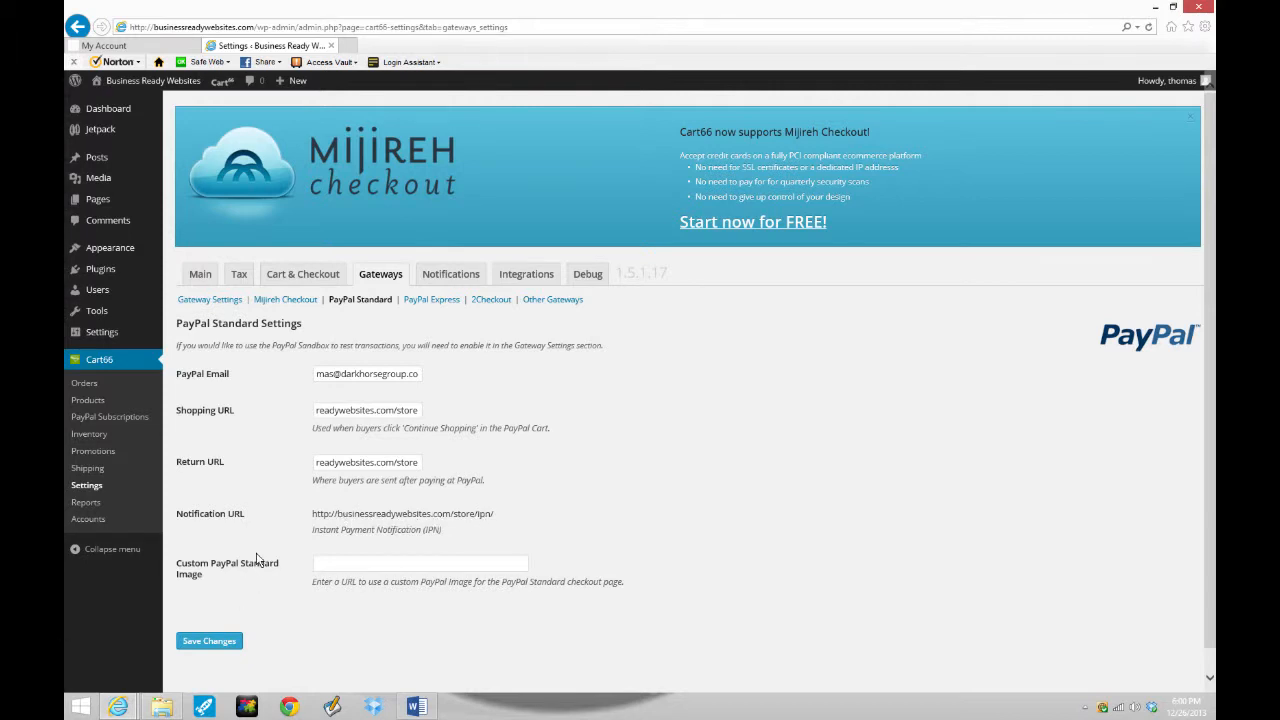
# - Review the PayPal Standard fields and save the gateway settings
pyautogui.click(363, 412)
pyautogui.click(361, 416)
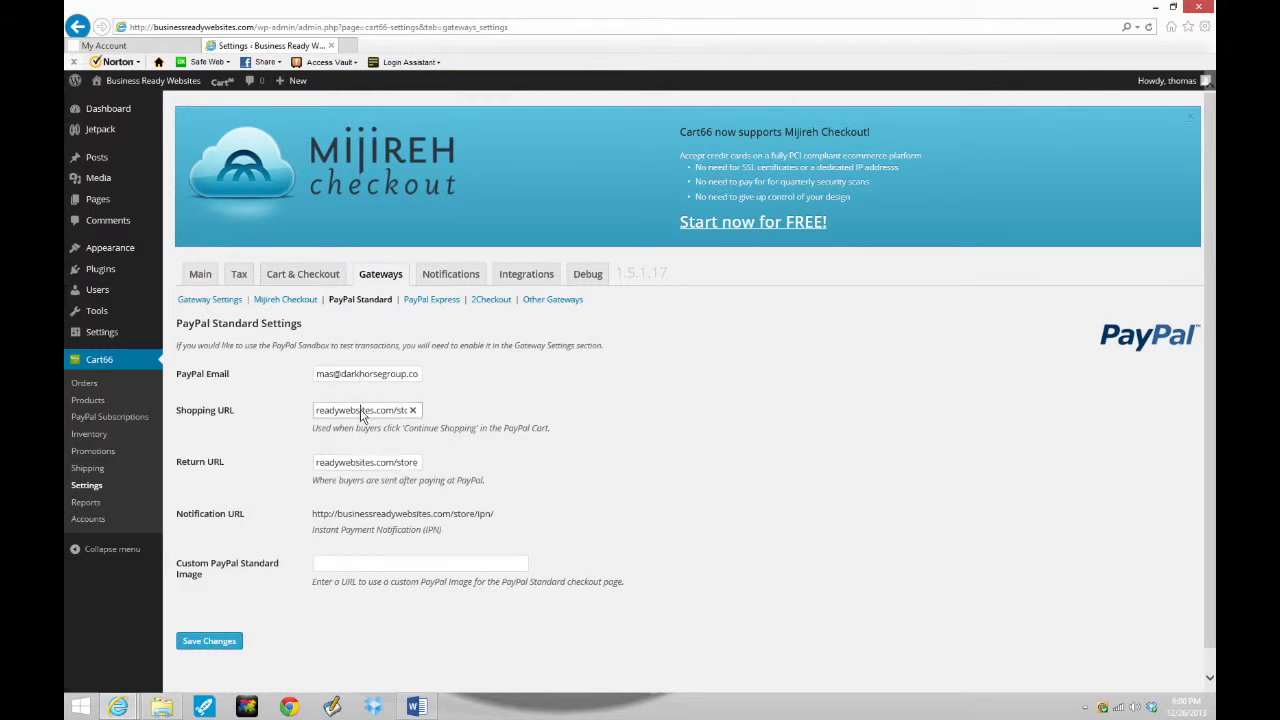
pyautogui.click(361, 380)
pyautogui.click(226, 642)
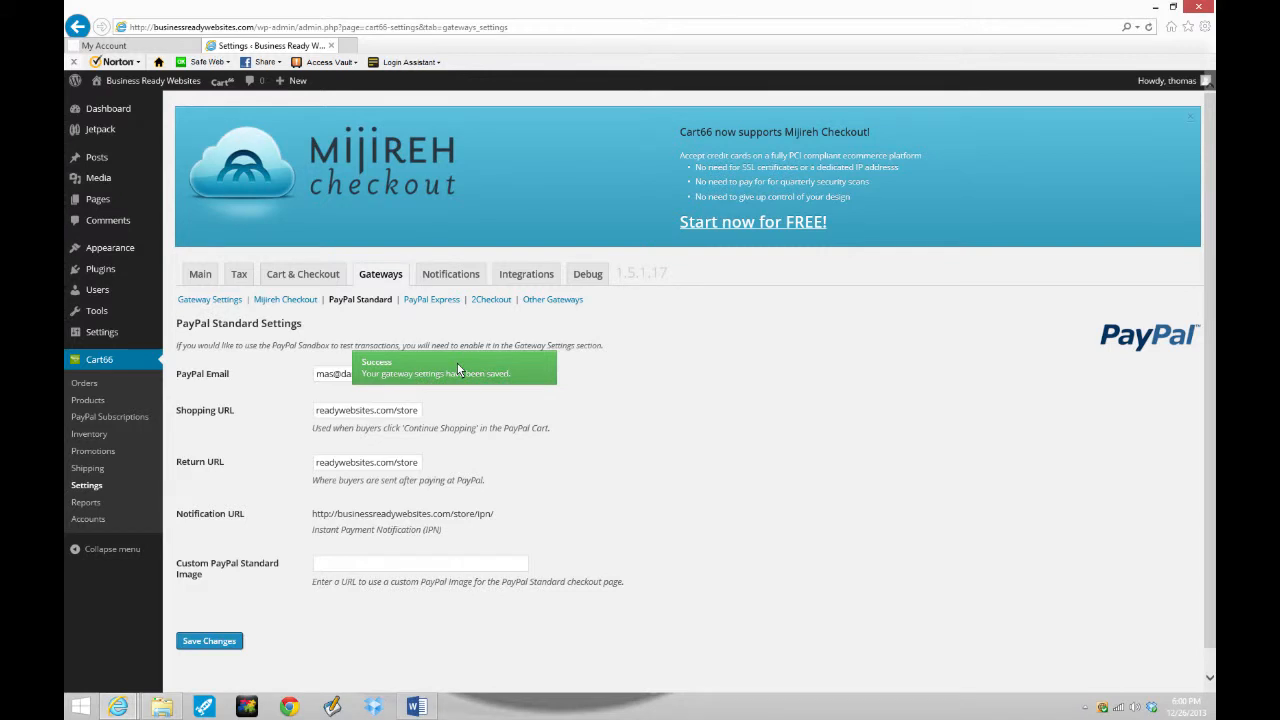
pyautogui.click(447, 280)
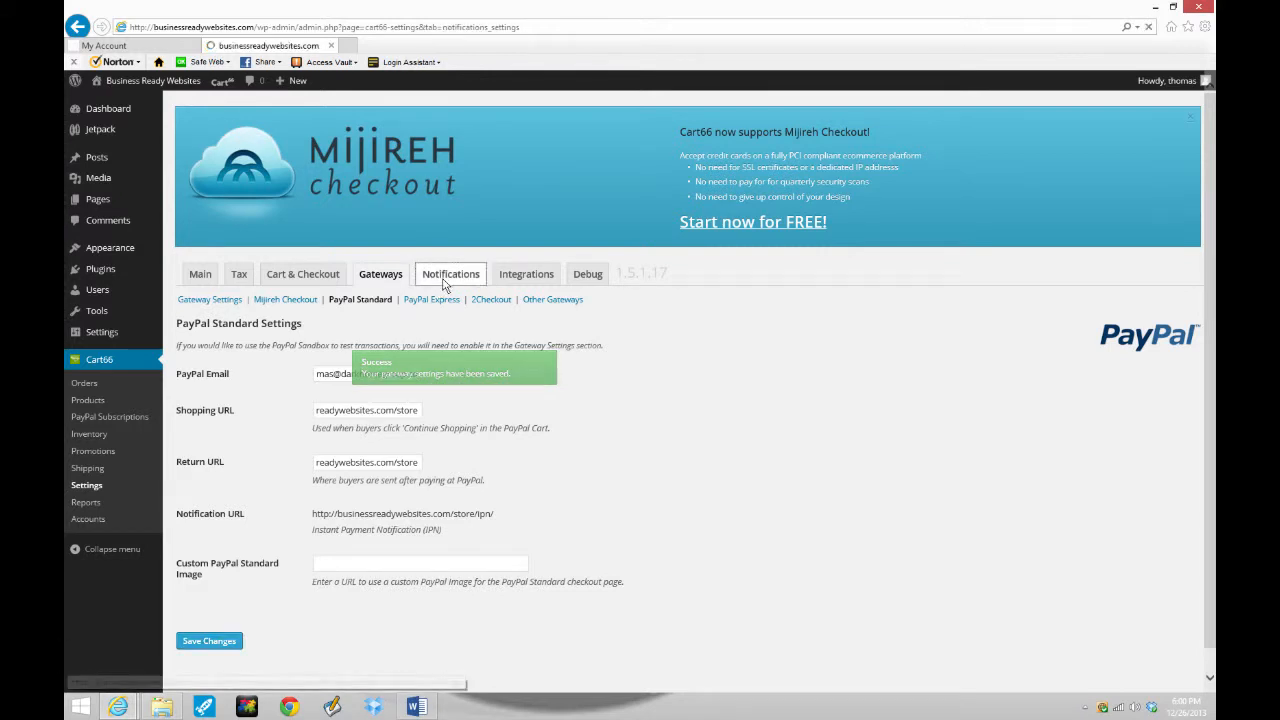
# - Fill the receipt: sender Business Ready Websites, sender address, subject 'Your Order', intro 'Thank you for your order!'
pyautogui.click(421, 380)
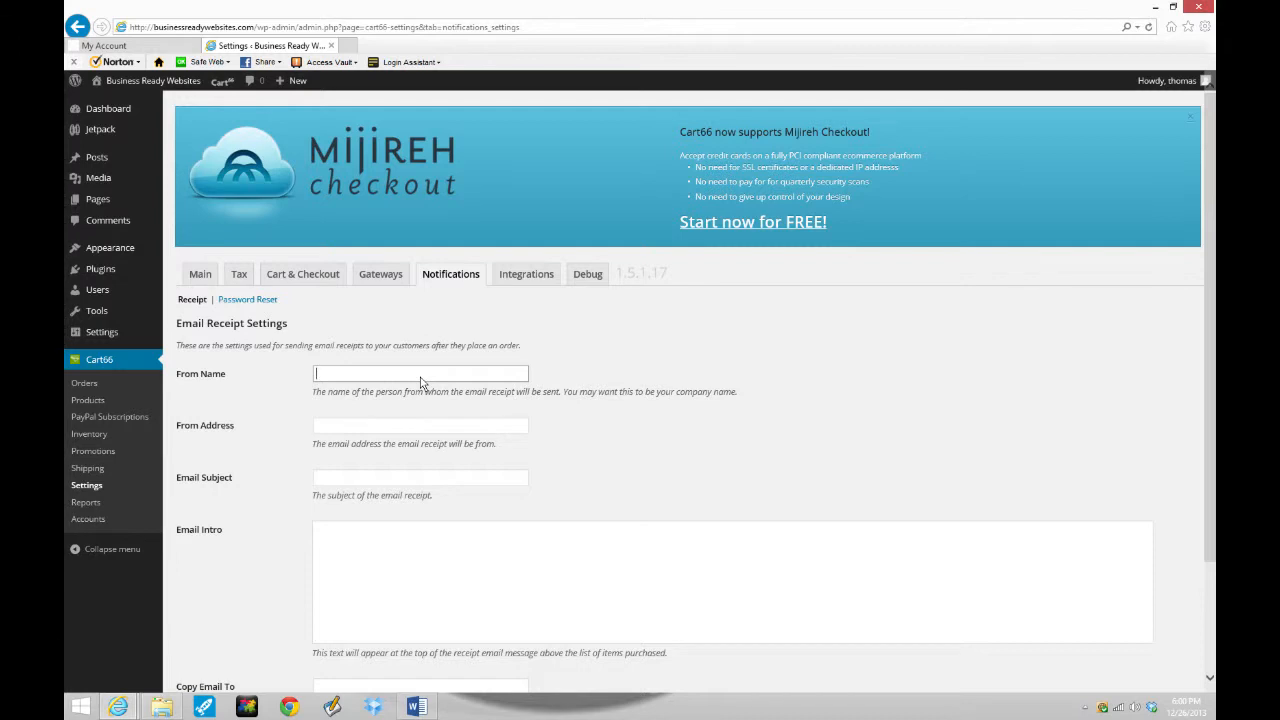
pyautogui.write('Tusiness Ready ')
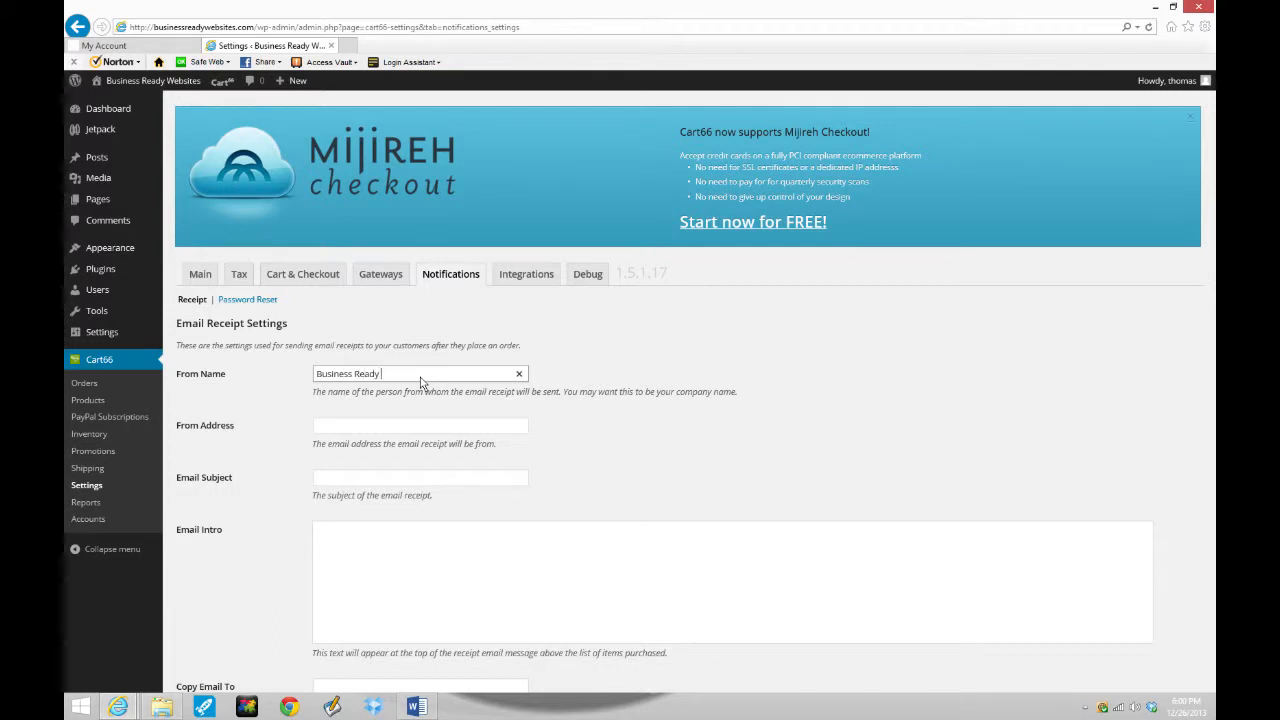
pyautogui.write('Websites')
pyautogui.press('Tab')
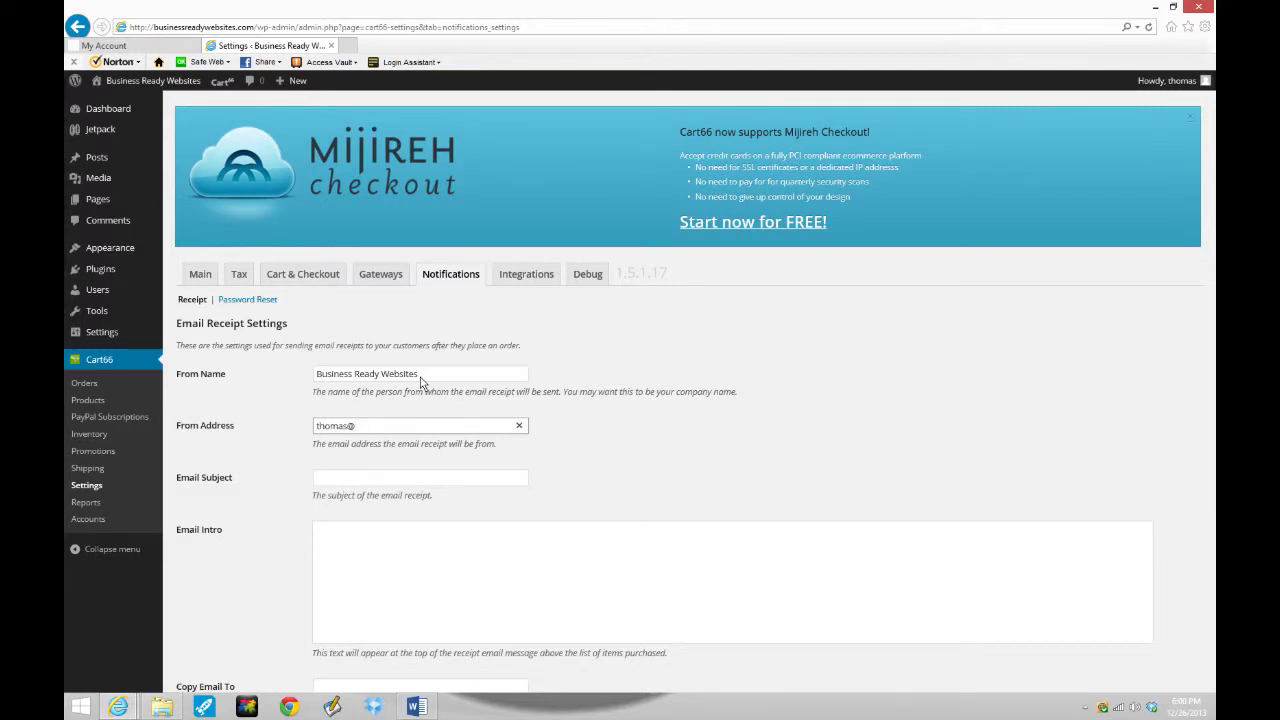
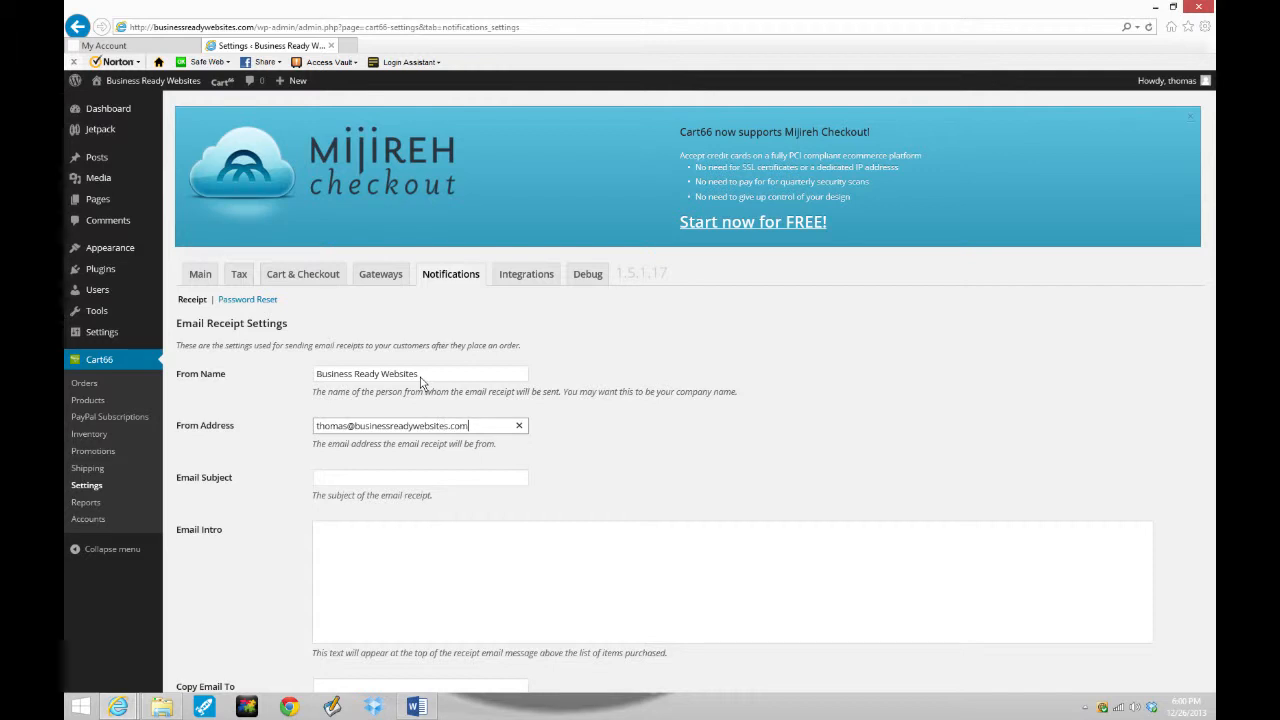
pyautogui.press('Tab')
pyautogui.write('Your Order')
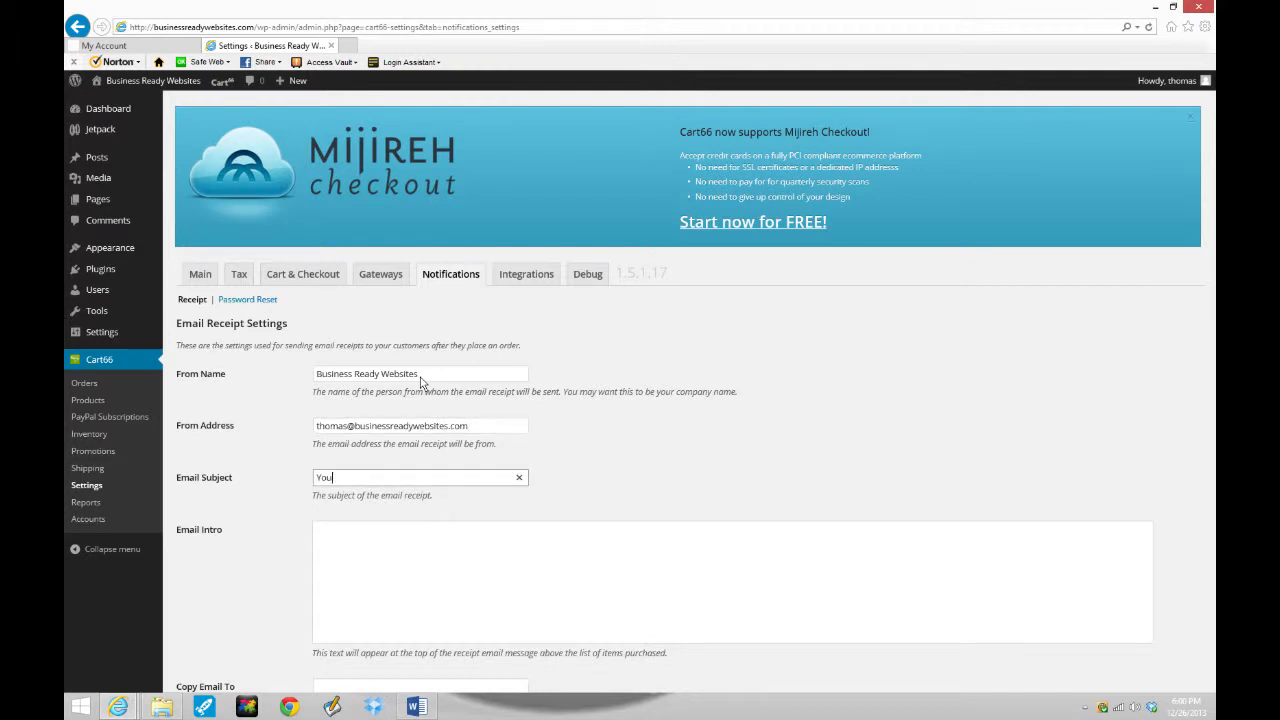
pyautogui.press('Tab')
pyautogui.write('Thank you for your order!')
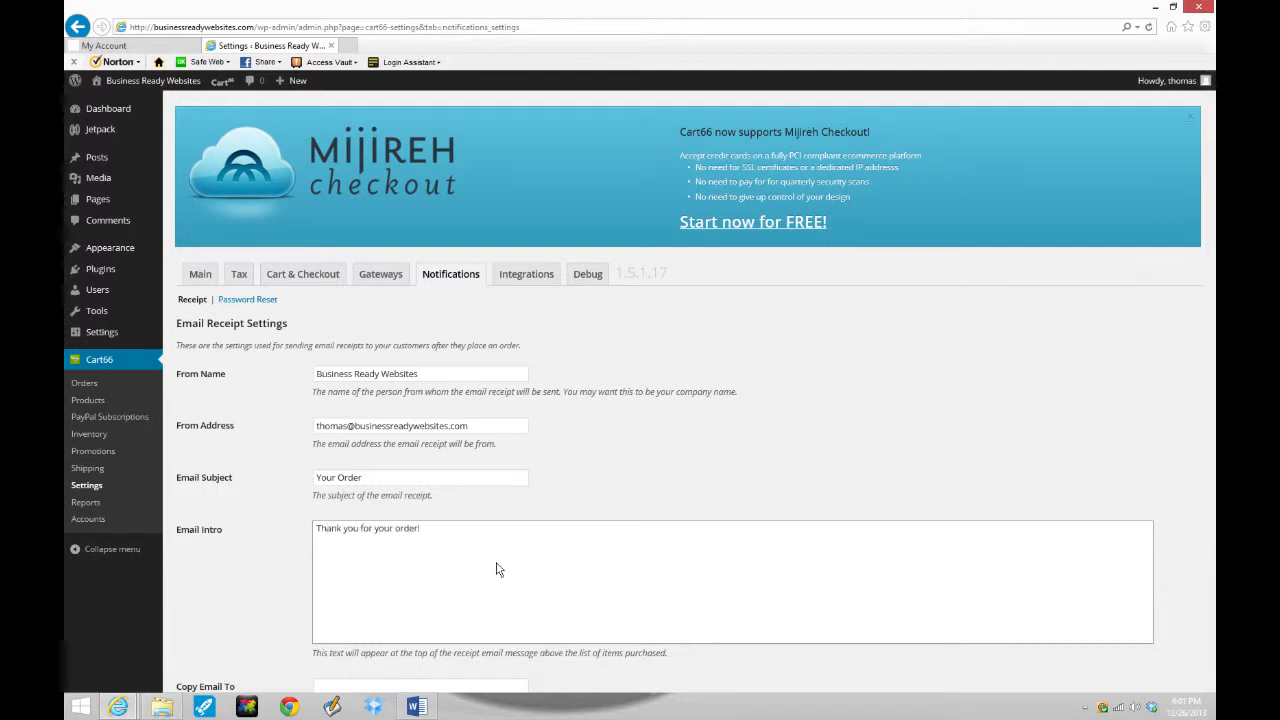
# - Review the 'Thank you for your order!' intro message text
pyautogui.moveTo(497, 569); pyautogui.dragTo(314, 549)
pyautogui.click(435, 592)
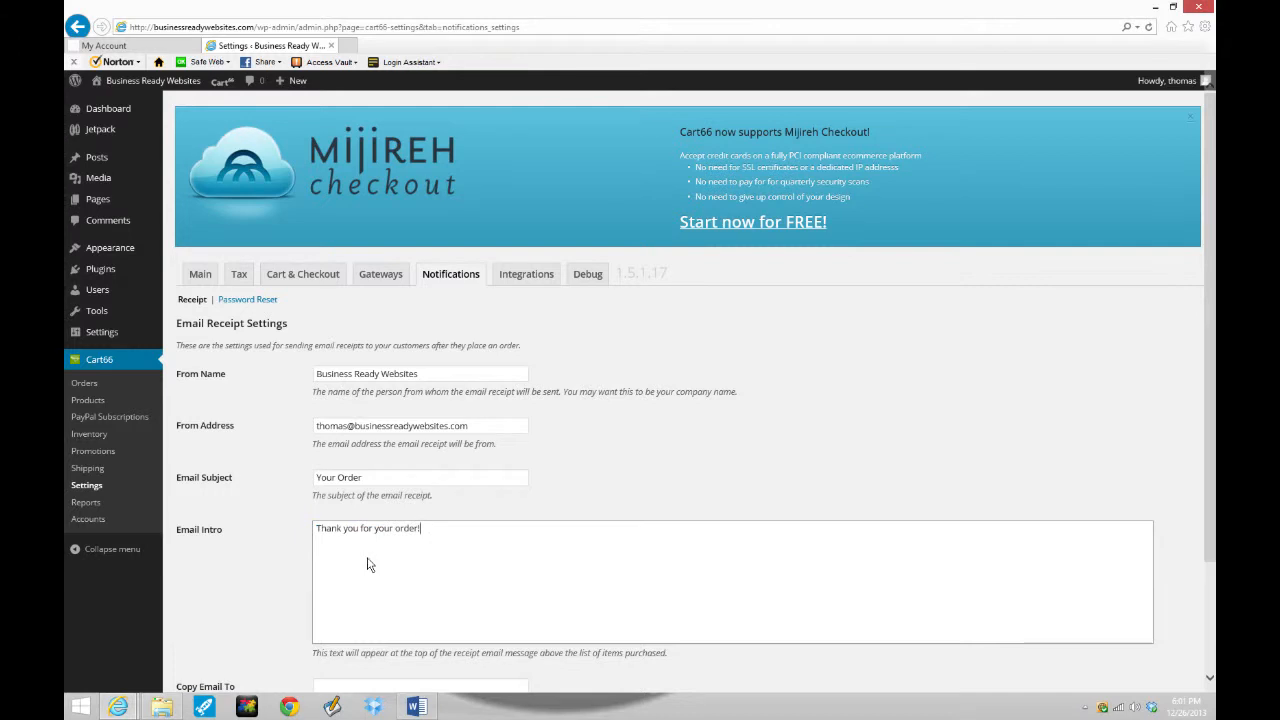
pyautogui.scroll(-3, 450, 567)
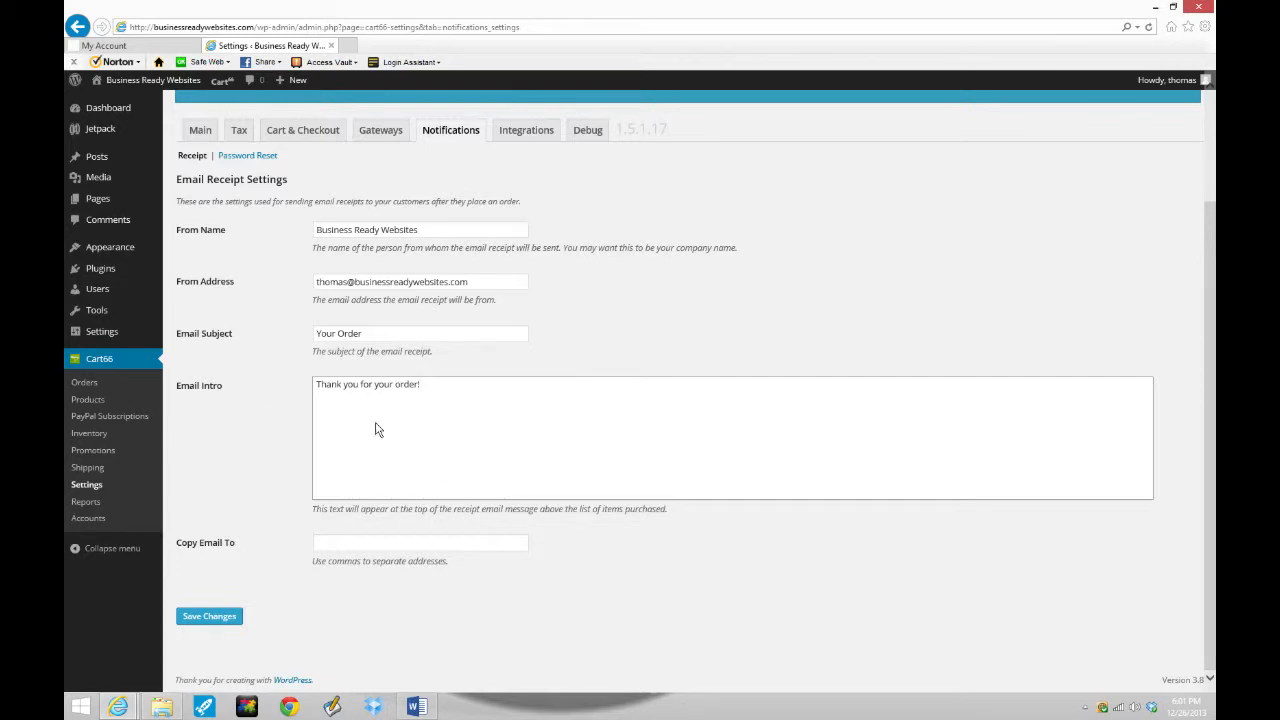
pyautogui.moveTo(441, 394); pyautogui.dragTo(297, 390)
pyautogui.click(435, 472)
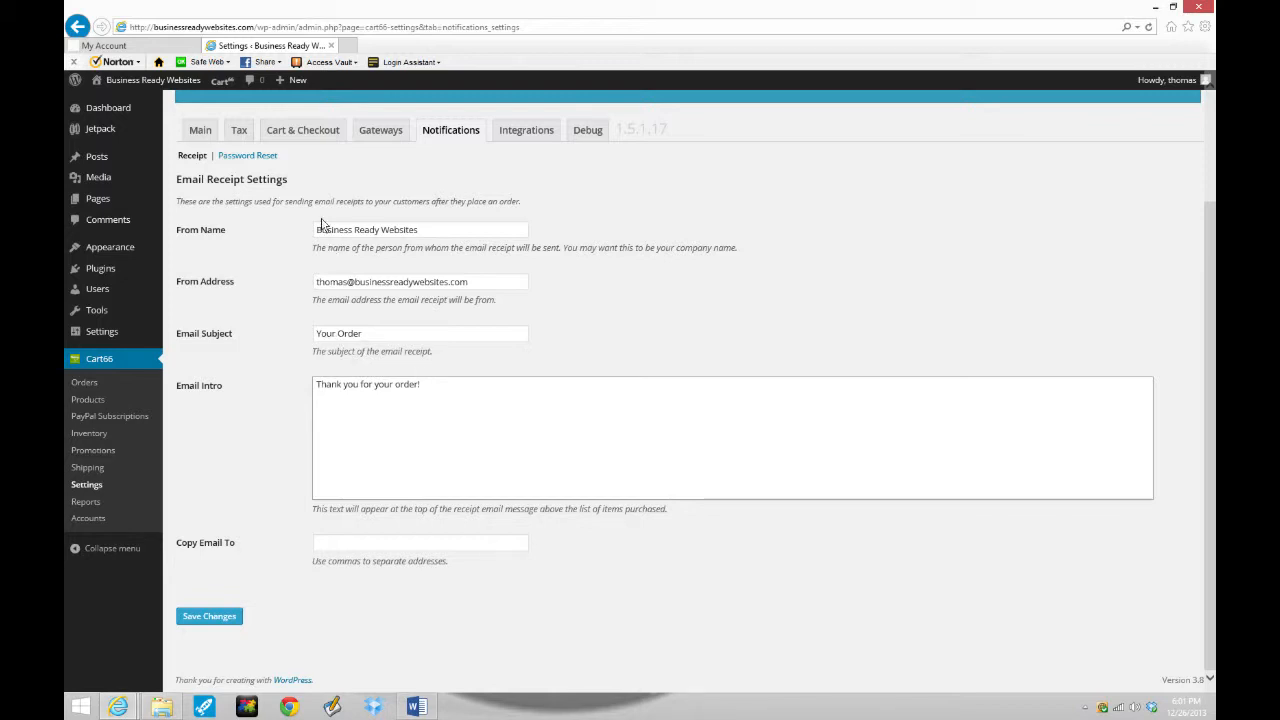
# - Enter the Copy Email To address and save the receipt settings
pyautogui.click(378, 548)
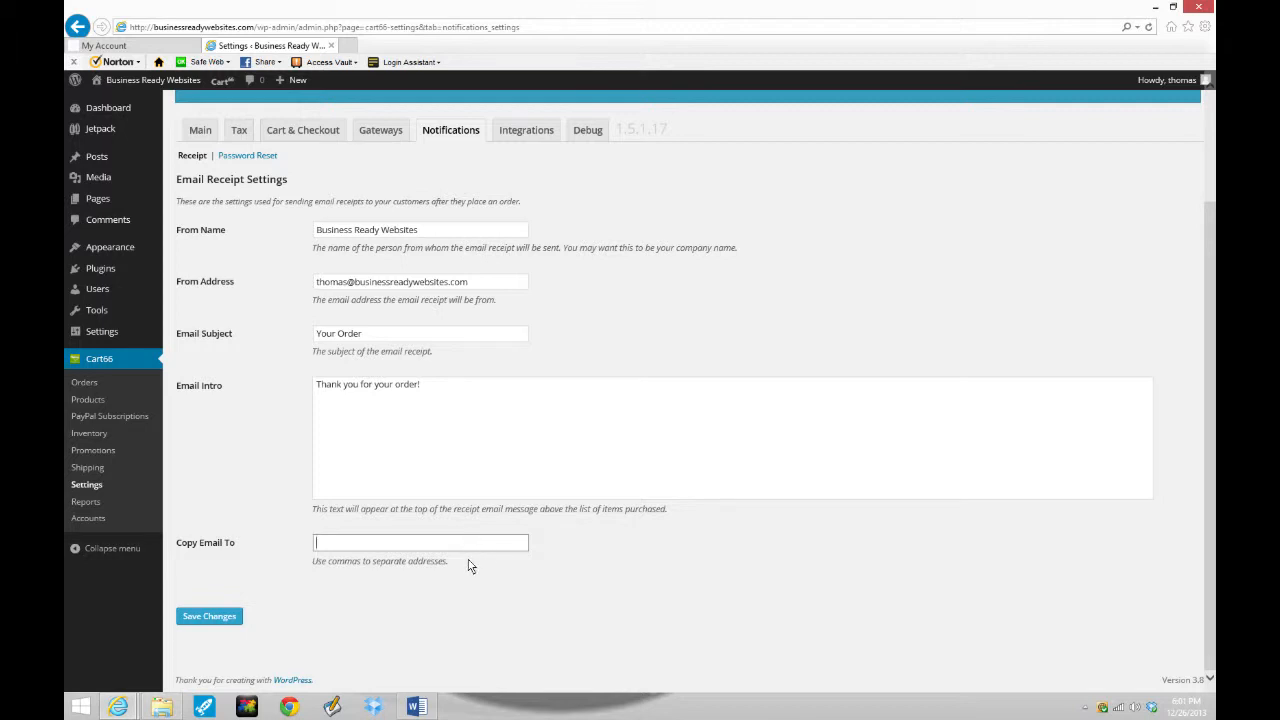
pyautogui.scroll(2, 488, 557)
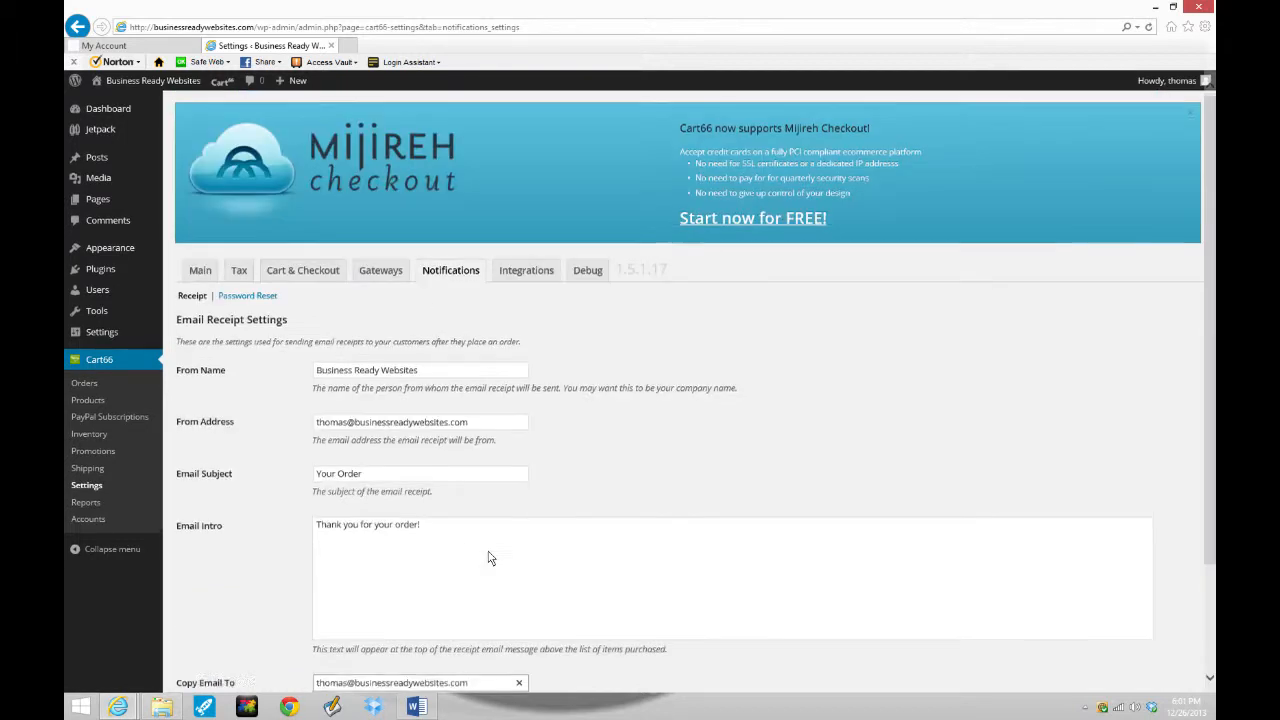
pyautogui.scroll(-2, 488, 557)
pyautogui.click(209, 616)
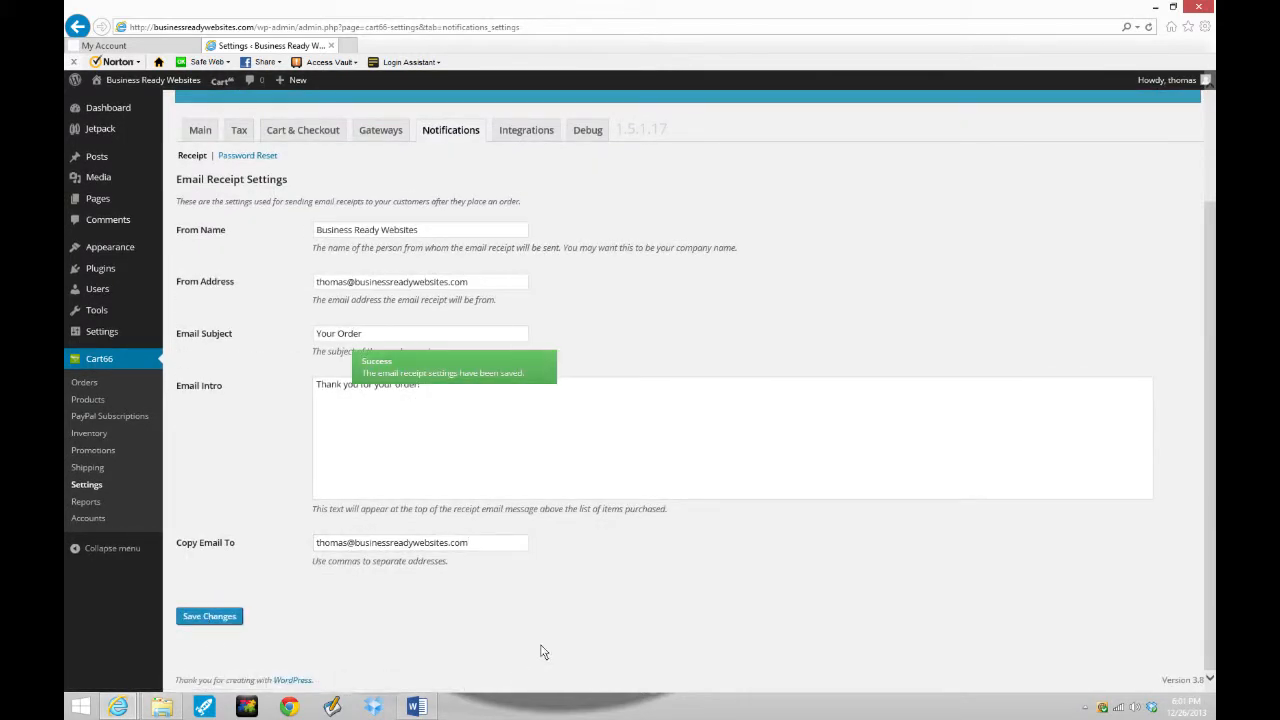
pyautogui.scroll(2, 619, 550)
pyautogui.click(522, 276)
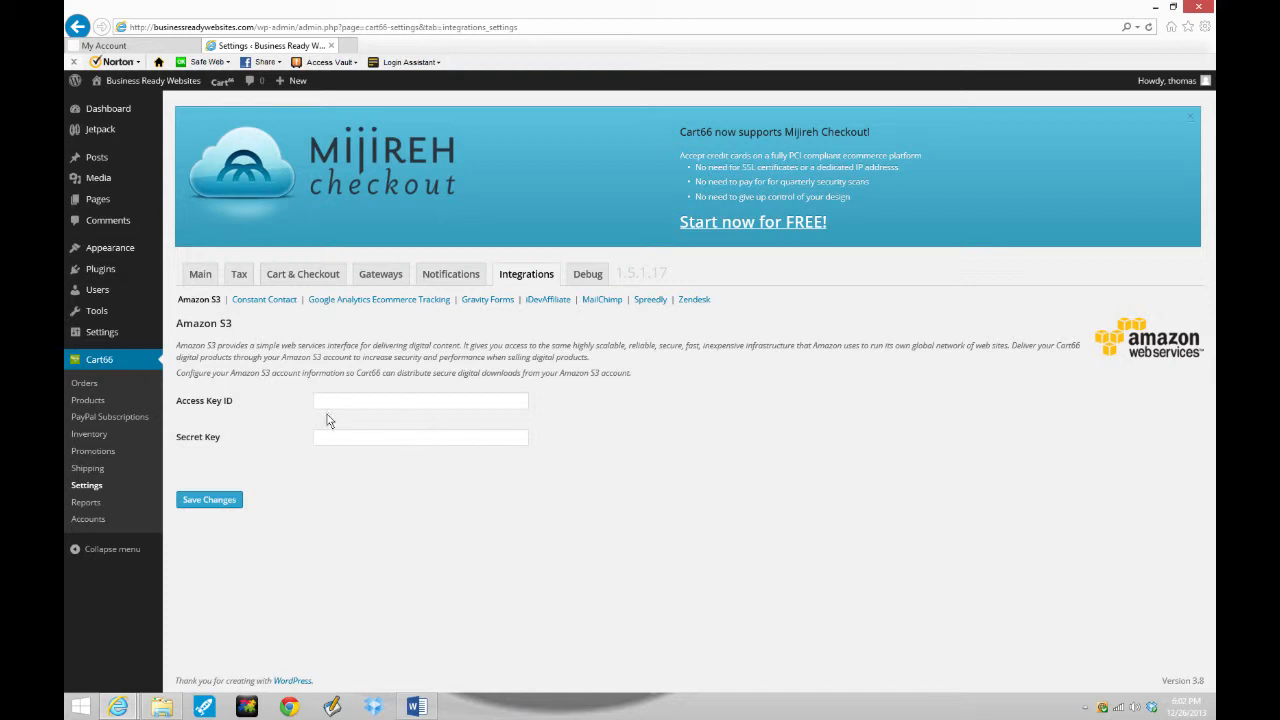
# - Save the Debug settings with logging off and caching set to Never
pyautogui.click(587, 276)
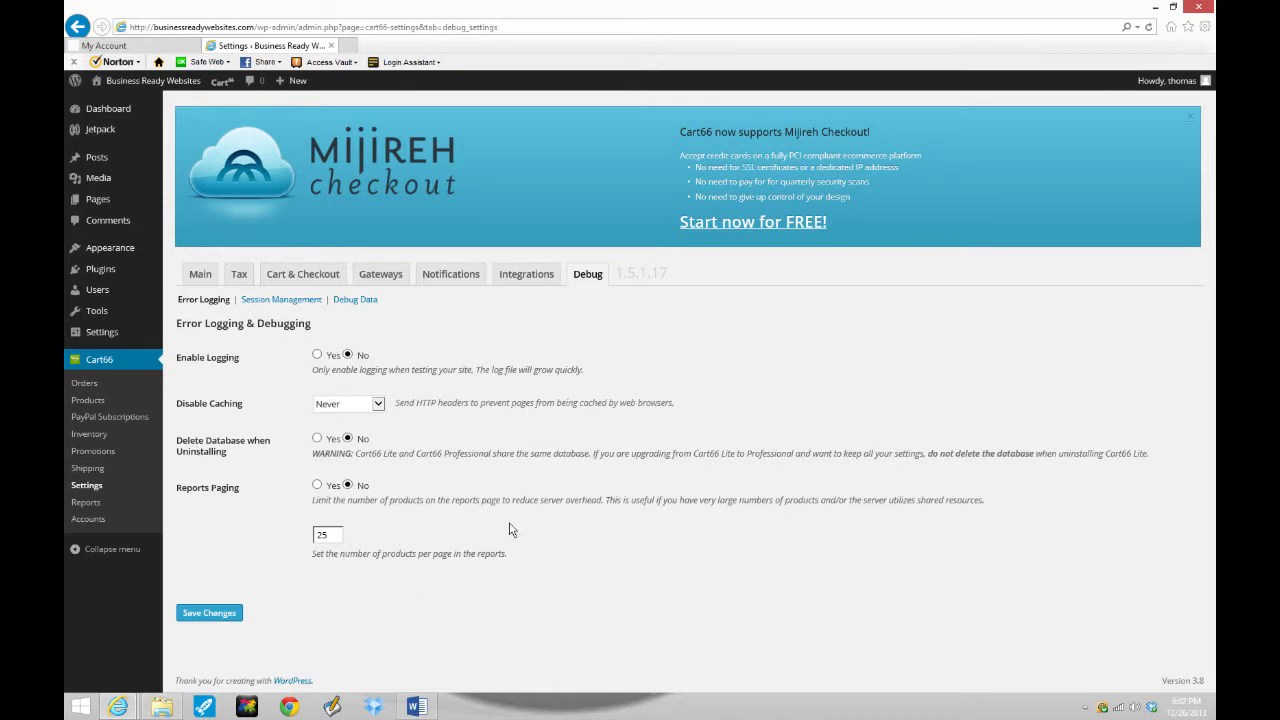
pyautogui.click(218, 613)
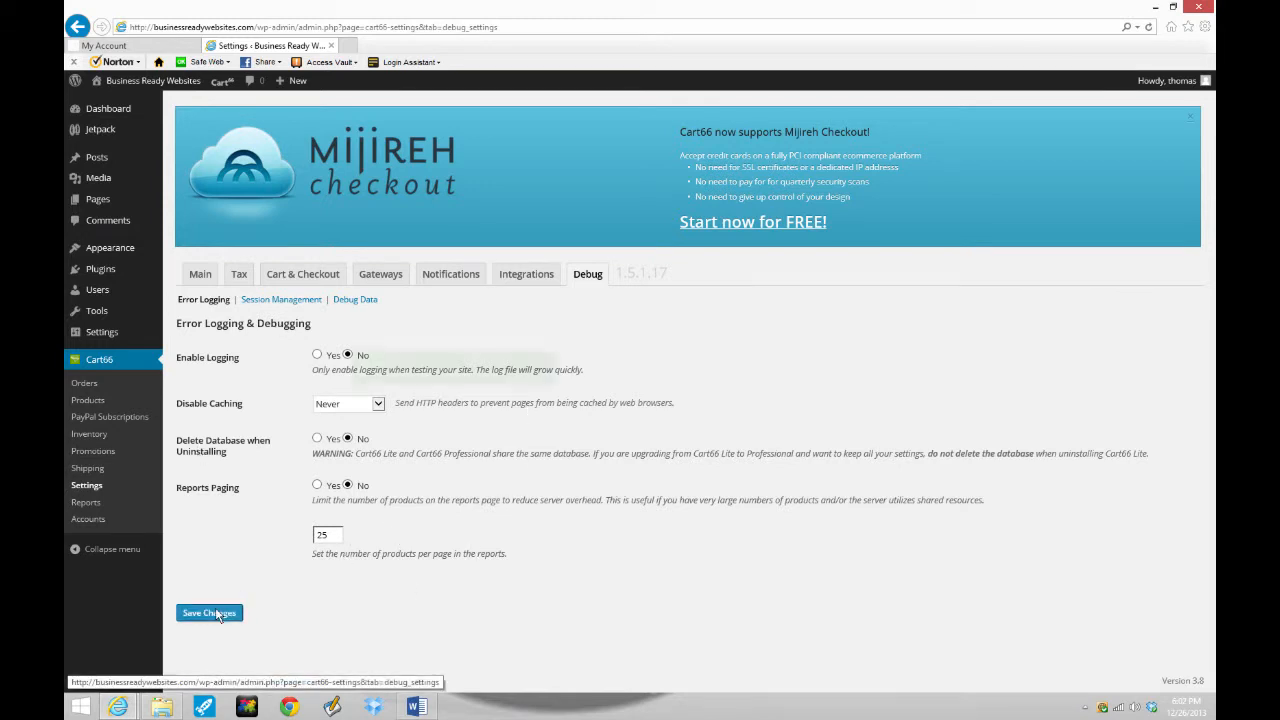